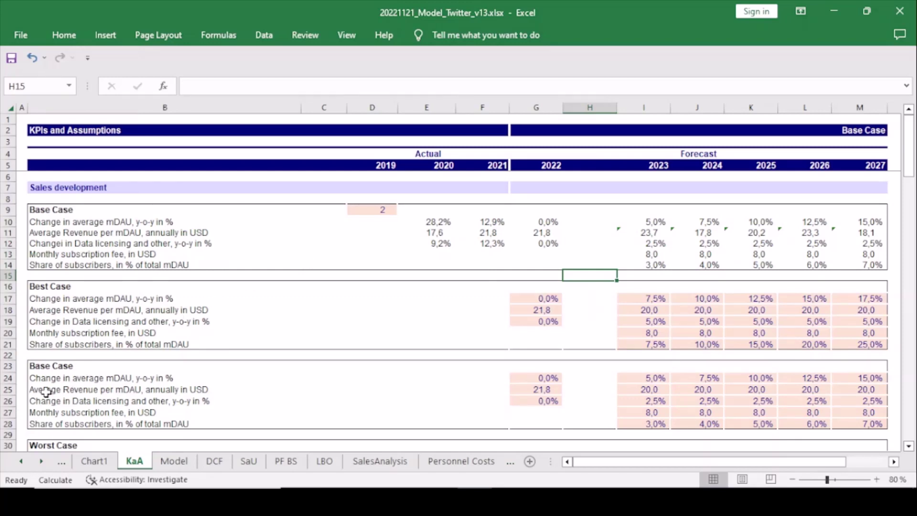
- Examine the NORM.INV formula behind the 2023 average revenue per mDAU in cell I11 of the KaA sheet
click(6, 390)
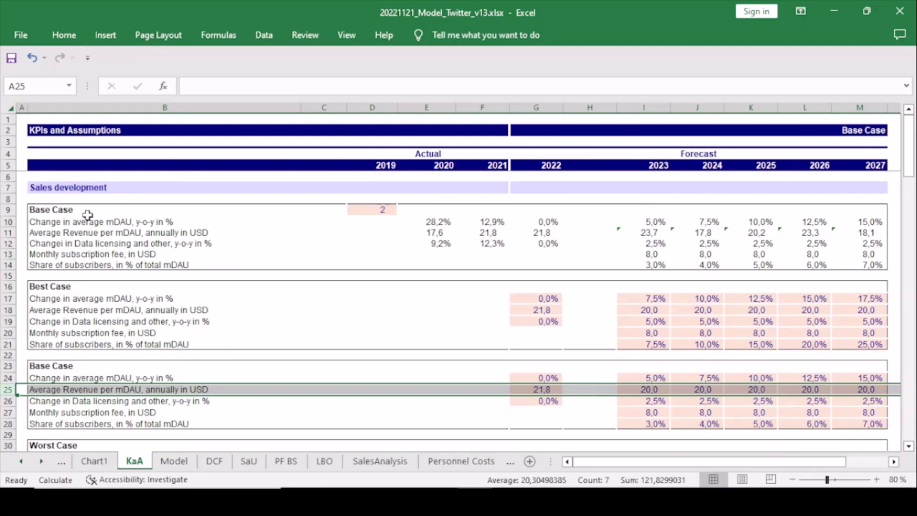
click(54, 235)
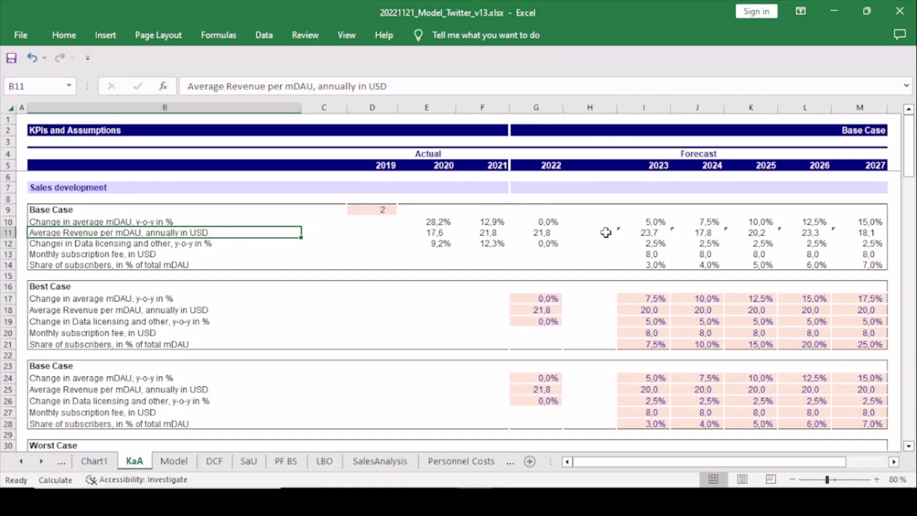
click(636, 233)
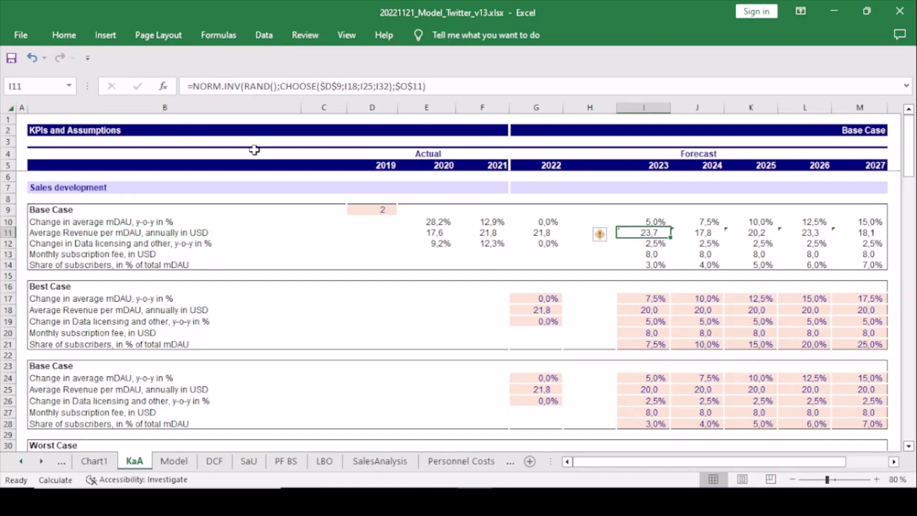
click(266, 86)
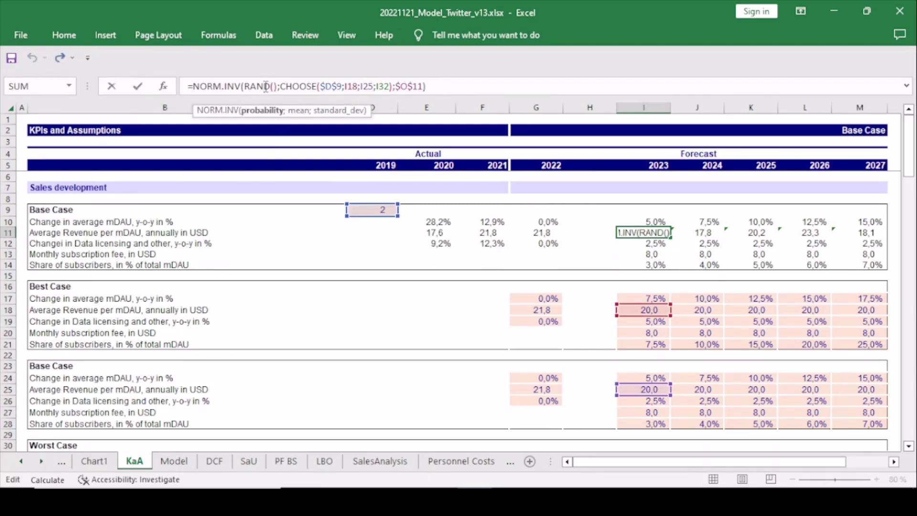
click(304, 88)
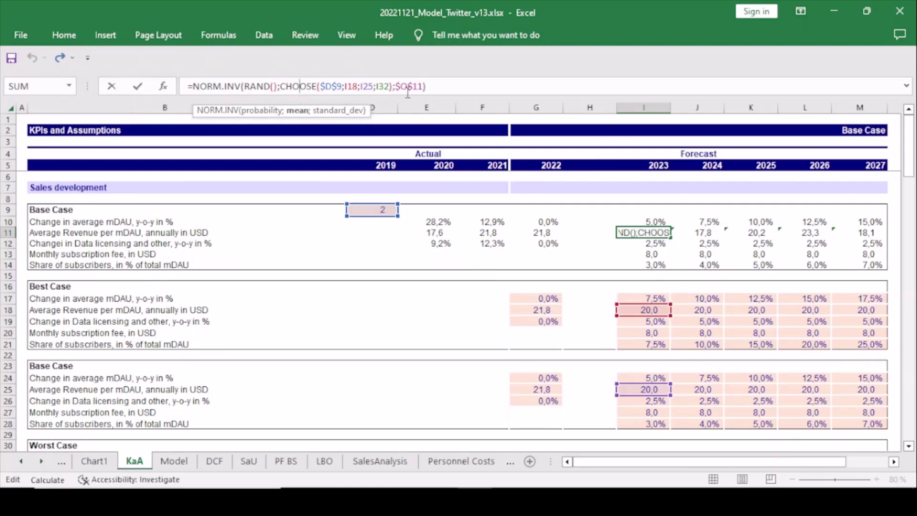
key(Escape)
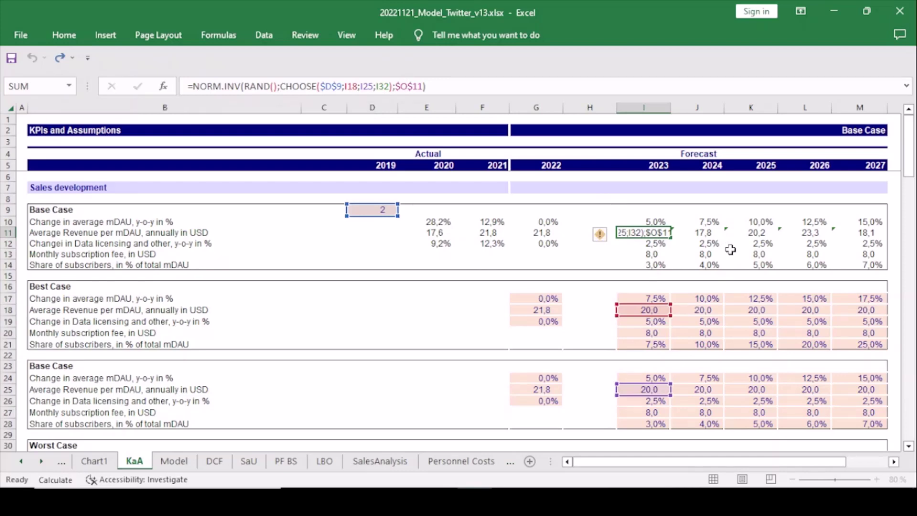
- Inspect the standard deviation input in cell O11 that the revenue formula refers to
key(Right)
key(Right)
key(Right)
key(Right)
key(Right)
key(Right)
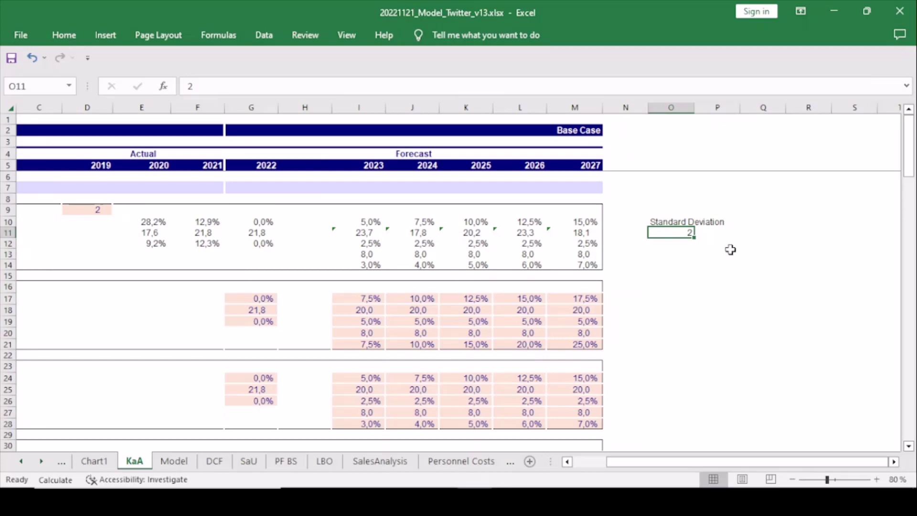
- Compare the average revenue per mDAU formulas in row 11 across the forecast years and the 2022 column
key(Left)
key(Left)
key(Left)
key(shift+Left)
key(shift+Left)
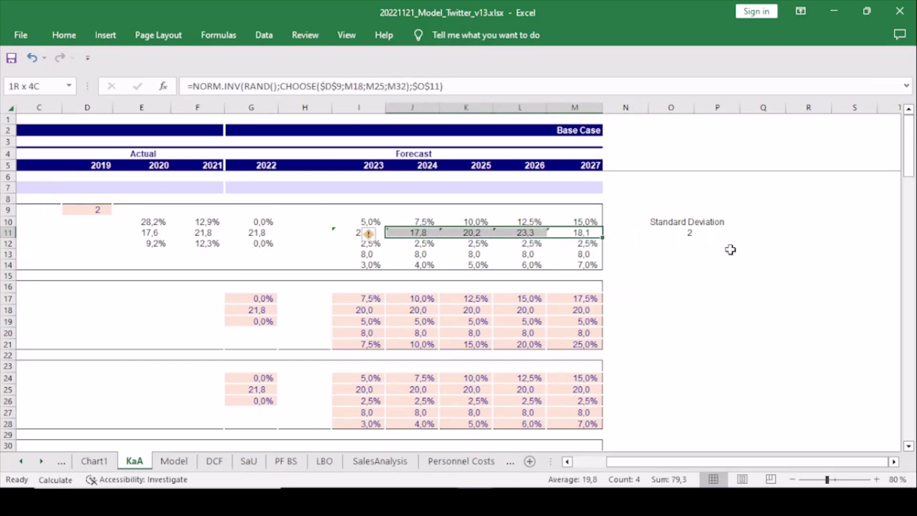
key(shift+Right)
key(shift+Right)
key(F2)
key(Escape)
key(Left)
key(F2)
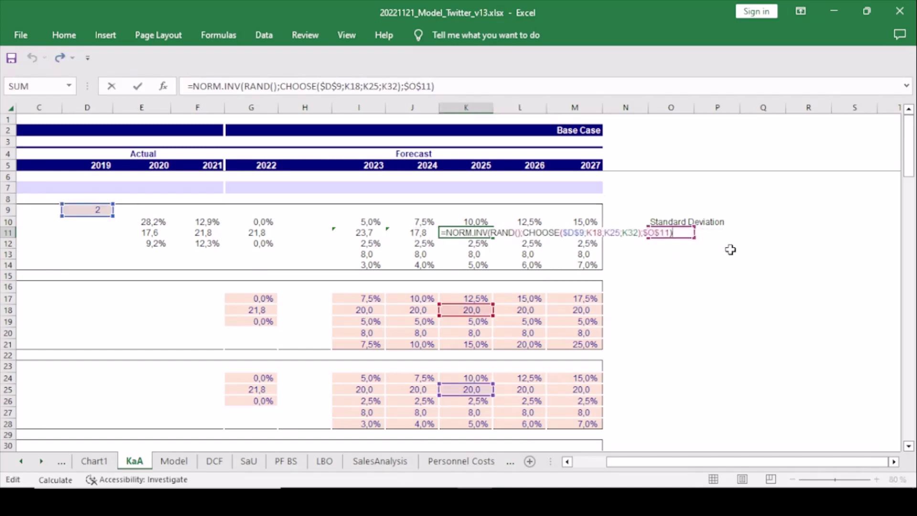
key(Escape)
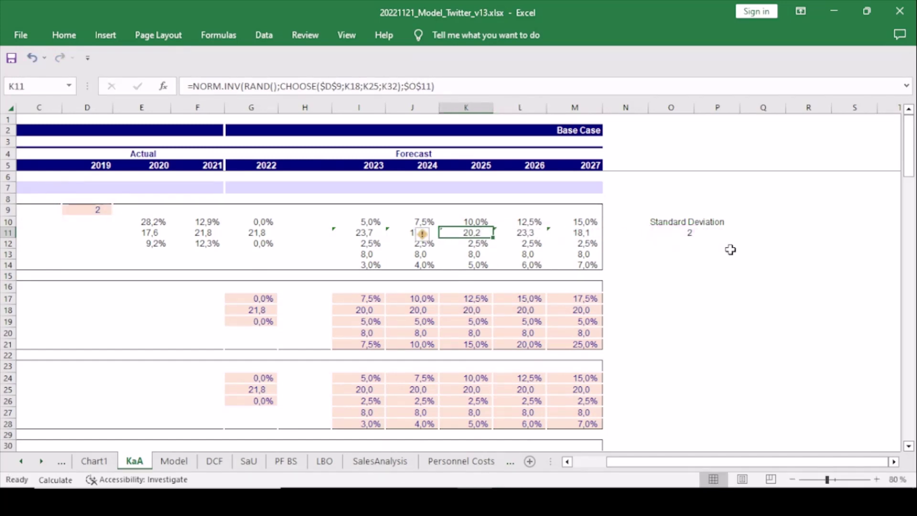
key(Left)
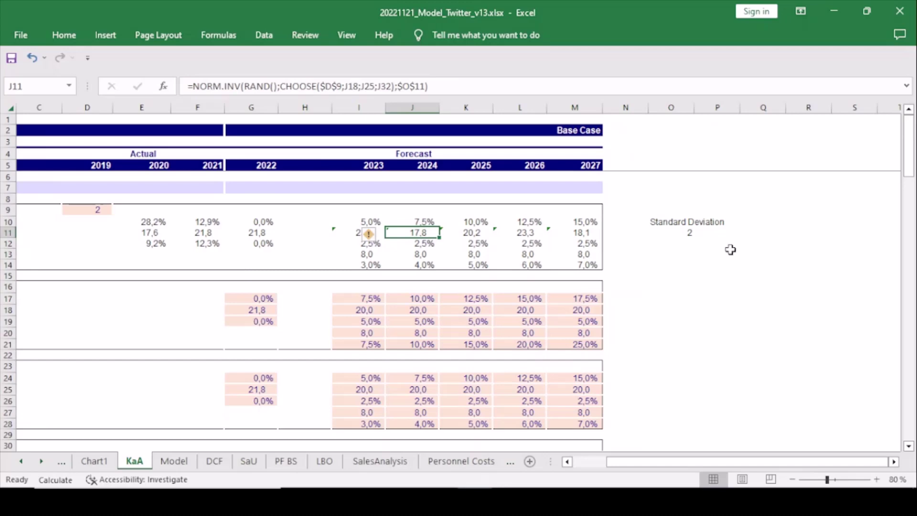
key(Left)
key(Left)
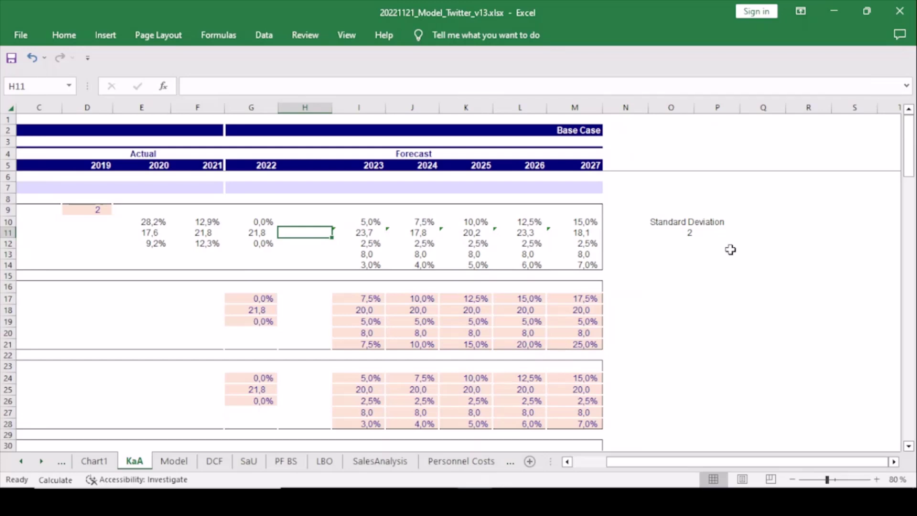
key(Left)
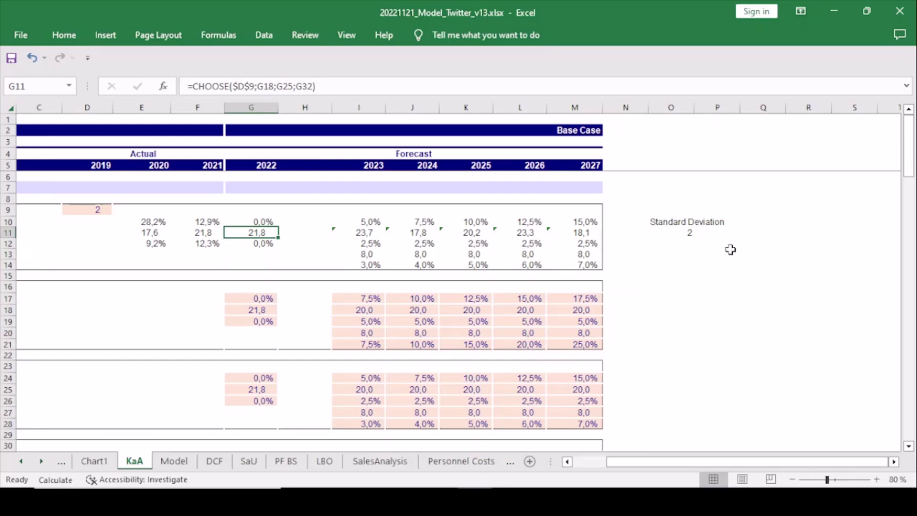
- Review the y-o-y change in average mDAU in row 10, from the historical figures through the 2023 to 2027 forecast
key(Left)
key(Left)
key(Left)
key(Left)
key(Left)
key(Left)
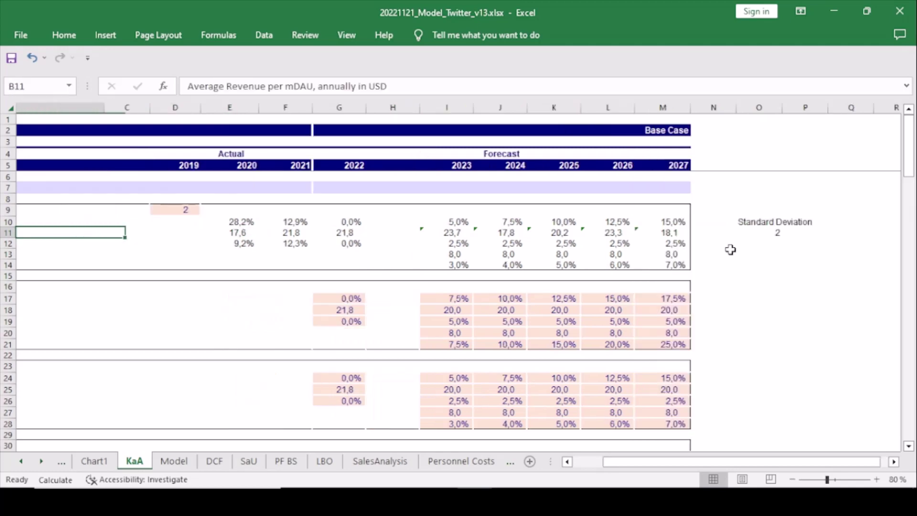
key(Right)
key(Up)
key(Right)
key(Right)
key(Right)
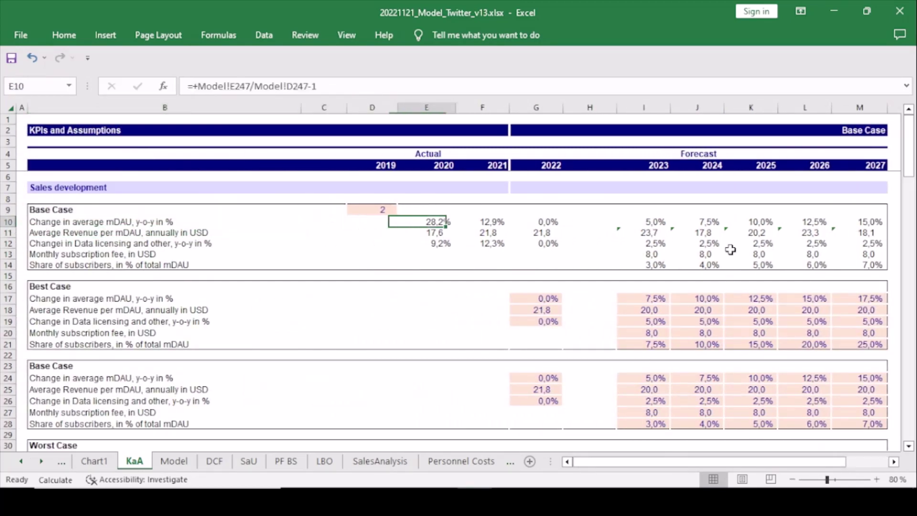
key(Right)
key(Right)
key(Right)
key(Right)
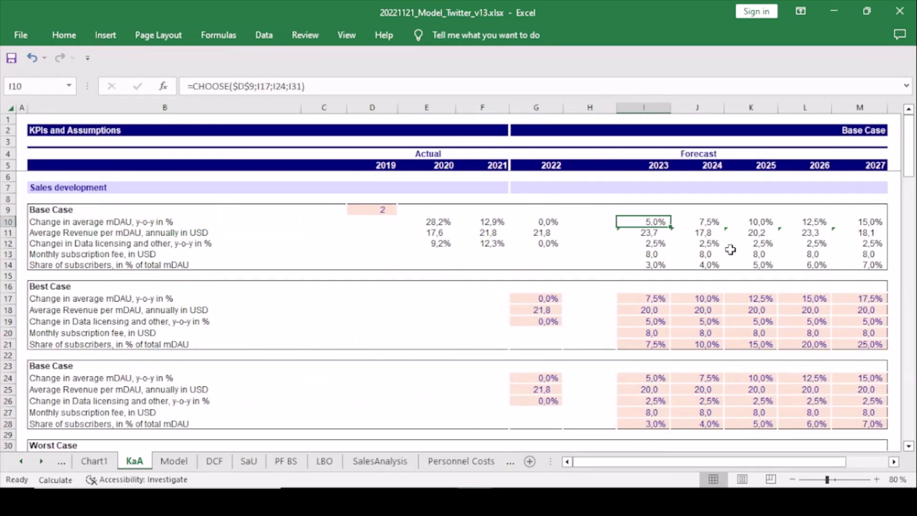
key(shift+Right)
key(shift+Right)
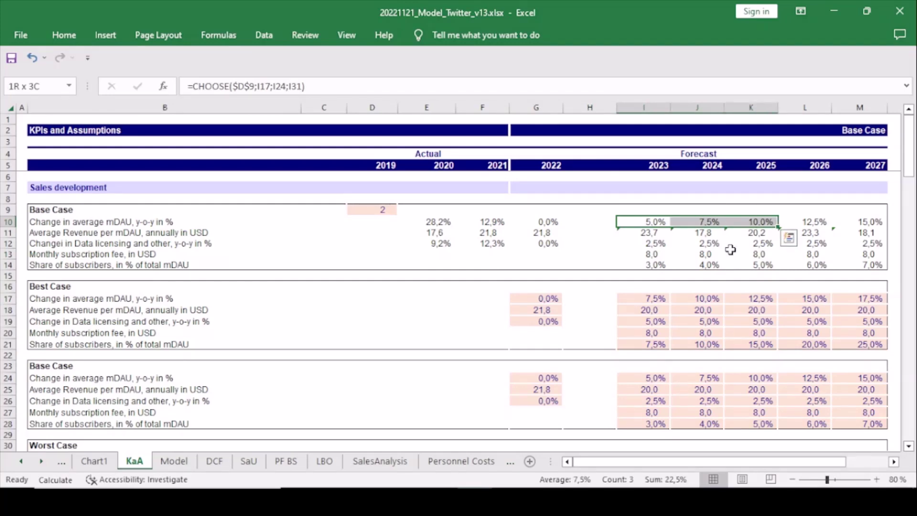
key(shift+Right)
key(shift+Right)
- Review the 2023 assumptions in the Best Case, Base Case and Worst Case blocks
key(Down)
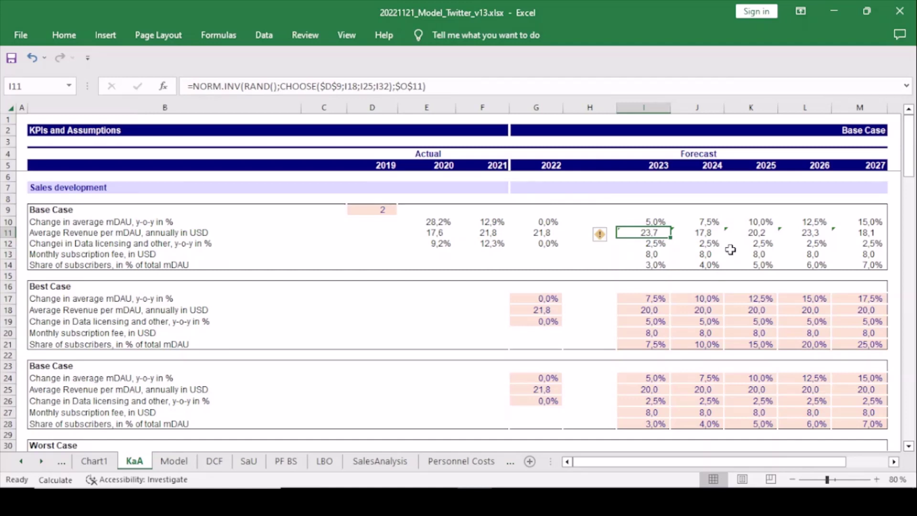
key(Down)
key(Down)
key(Down)
key(Down)
key(Down)
key(Down)
key(Down)
key(Down)
key(Down)
key(Down)
key(Down)
key(Down)
key(Down)
key(Down)
key(Down)
key(Down)
key(Down)
key(Down)
key(Down)
key(Down)
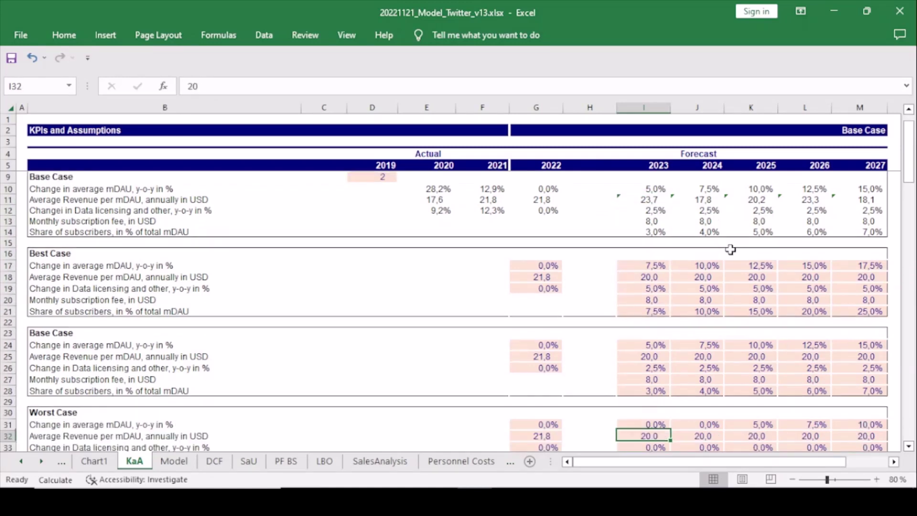
- Look over the revenue and cost assumptions in % of revenue below the scenario blocks, down to other income
key(Down)
key(Down)
key(Down)
key(Down)
key(Down)
key(Down)
key(Down)
key(Down)
key(Down)
key(Down)
key(Down)
key(Down)
key(Down)
key(Down)
key(Down)
key(Down)
key(Down)
key(Down)
key(Down)
key(Down)
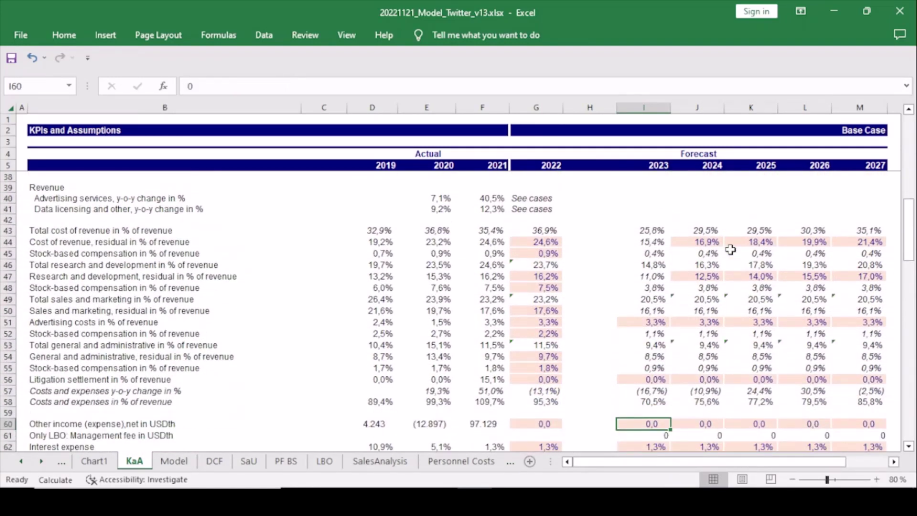
key(Up)
key(Up)
key(Up)
key(Up)
key(Up)
key(Up)
key(Up)
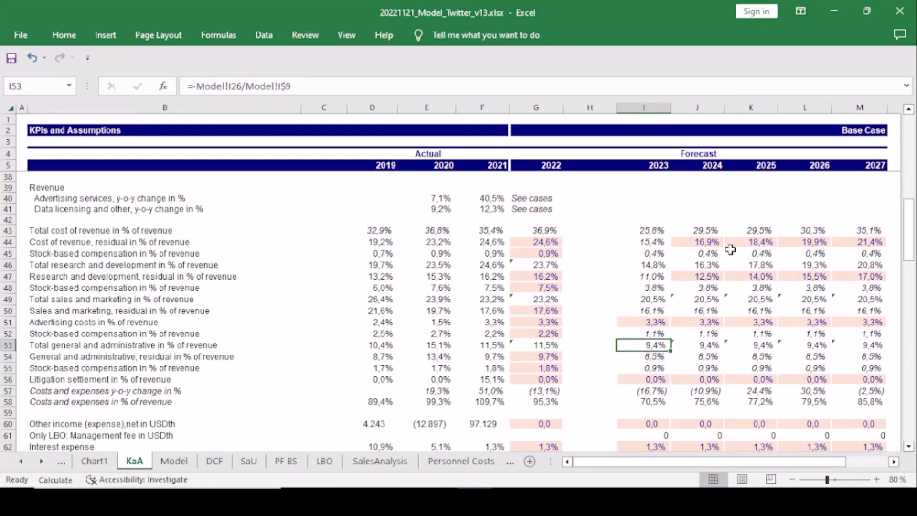
- Examine the formula for the 2024 residual cost of revenue in cell J44
key(Up)
key(Up)
key(Right)
key(Up)
key(Up)
key(Up)
key(Up)
key(Up)
key(Up)
key(Up)
key(F2)
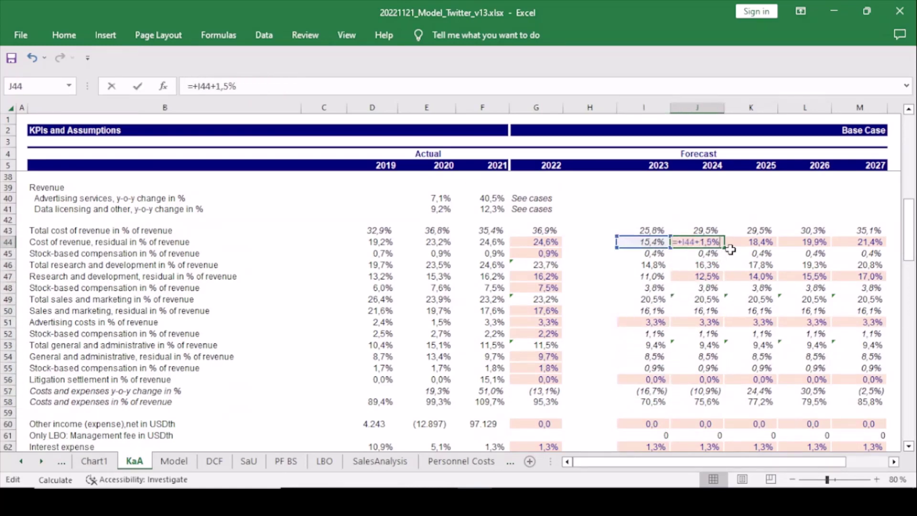
key(Return)
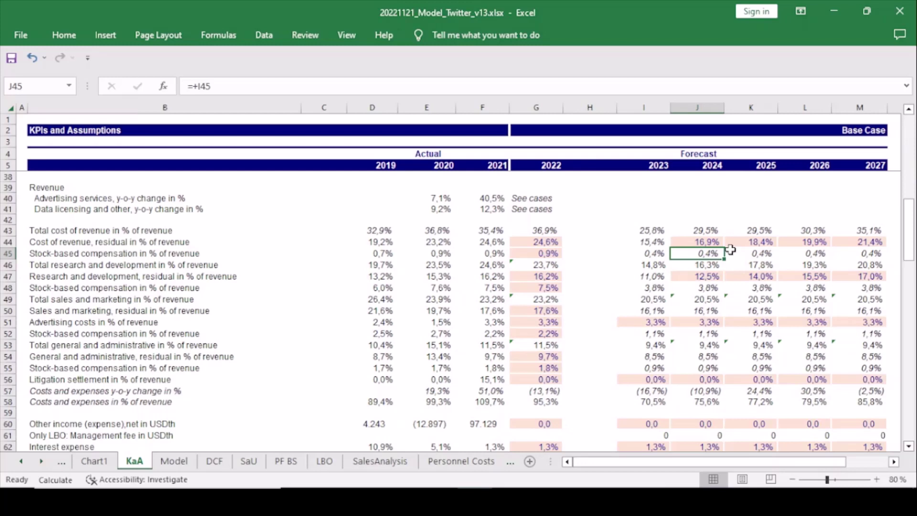
- Examine the residual research and development formulas in row 47 for 2024 to 2026
key(Down)
key(Down)
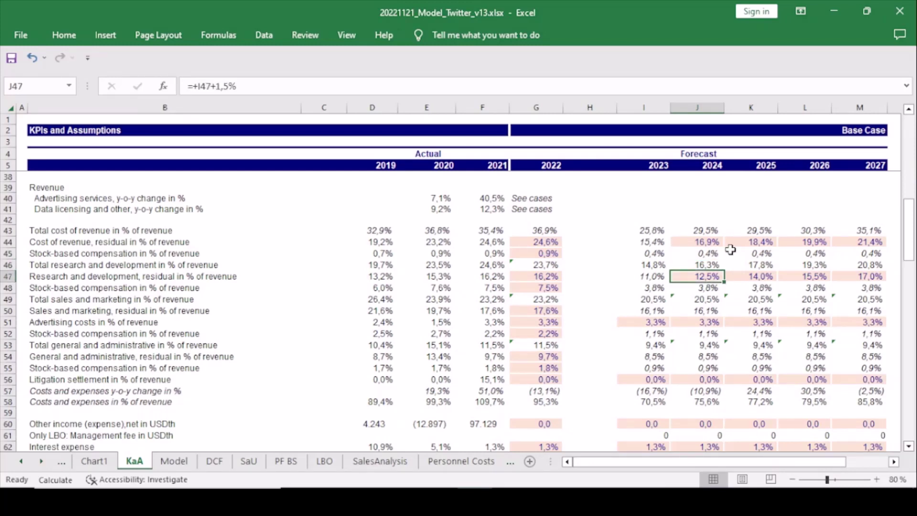
key(F2)
key(Escape)
key(Right)
key(F2)
key(Escape)
key(Right)
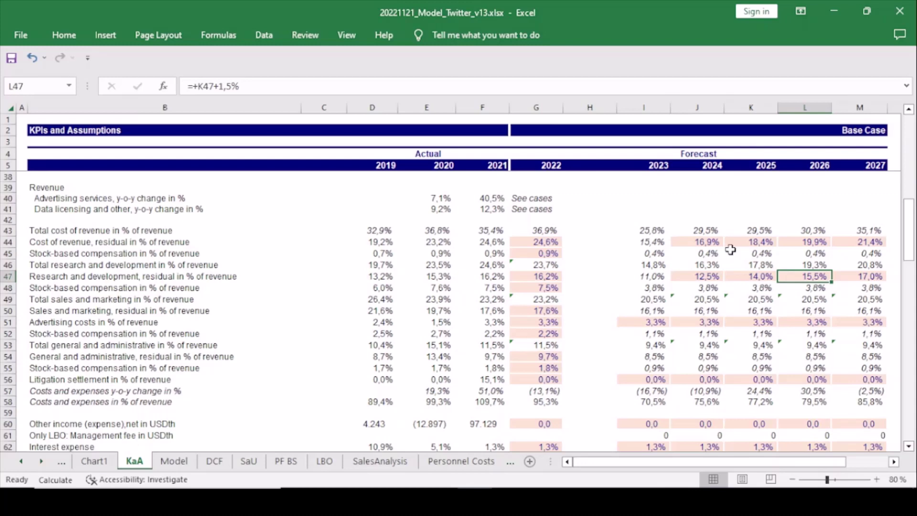
- Review the remaining expense, interest and income tax assumptions down to the Assets heading
key(Down)
key(Down)
key(Down)
key(Down)
key(Down)
key(Down)
key(Down)
key(Down)
key(Down)
key(Down)
key(Down)
key(Down)
key(Down)
key(Down)
key(Down)
key(Down)
key(Down)
key(Down)
key(Down)
key(Down)
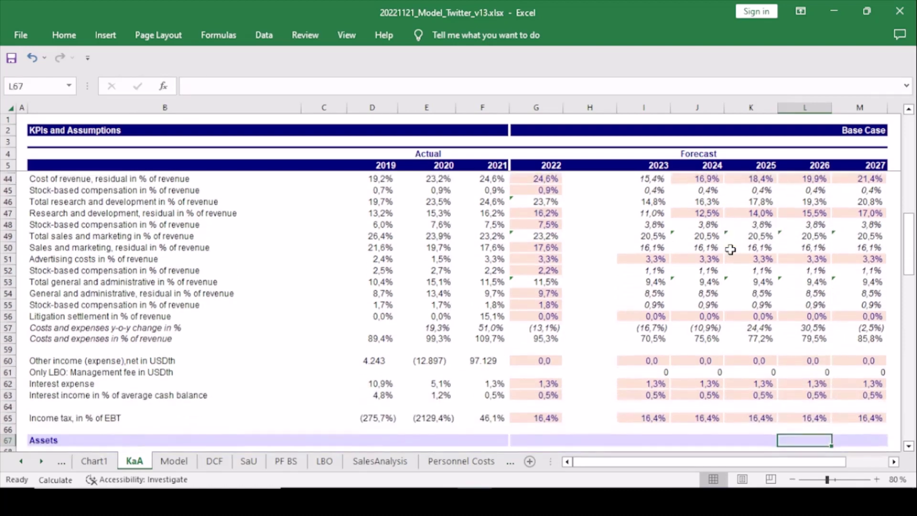
- Review the balance sheet assumptions in the Assets and Liabilities sections down to the deferred tax liabilities
key(Down)
key(Down)
key(Down)
key(Down)
key(Down)
key(Down)
key(Down)
key(Down)
key(Down)
key(Down)
key(Down)
key(Down)
key(Down)
key(Down)
key(Down)
key(Down)
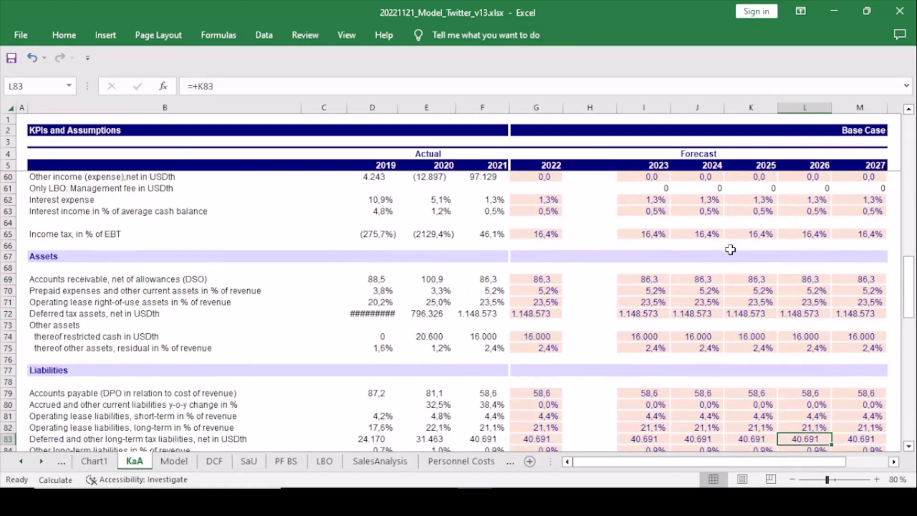
- Review the remaining liabilities and the asset schedule assumptions down to the investments in privately held companies
key(Down)
key(Down)
key(Down)
key(Down)
key(Down)
key(Down)
key(Down)
key(Down)
key(Down)
key(Down)
key(Down)
key(Down)
key(Down)
key(Down)
key(Down)
key(Down)
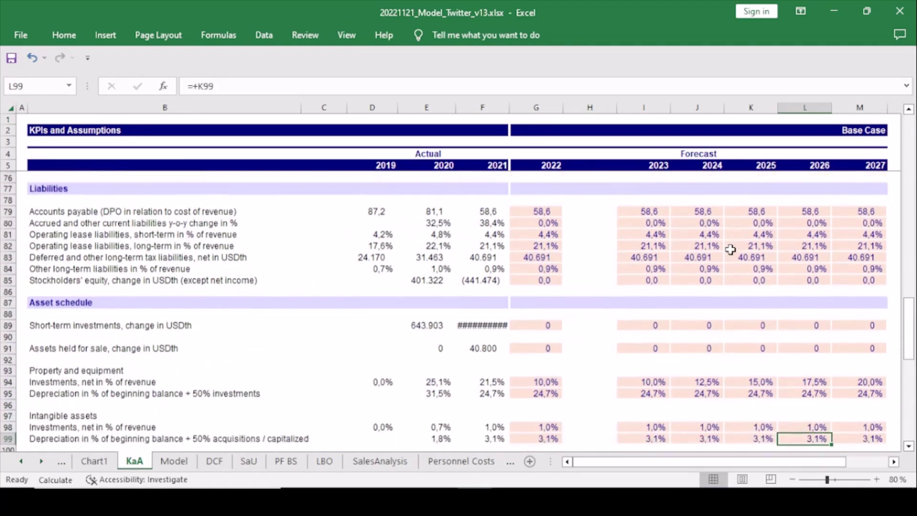
key(Down)
key(Down)
key(Down)
key(Down)
key(Down)
key(Down)
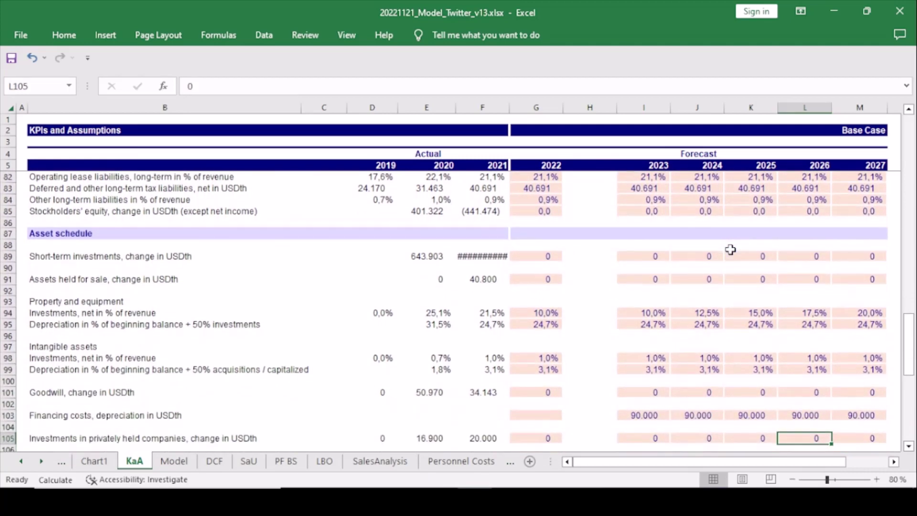
- Examine the financing costs depreciation formulas in row 103 for 2025 and 2024
key(Up)
key(Left)
key(Up)
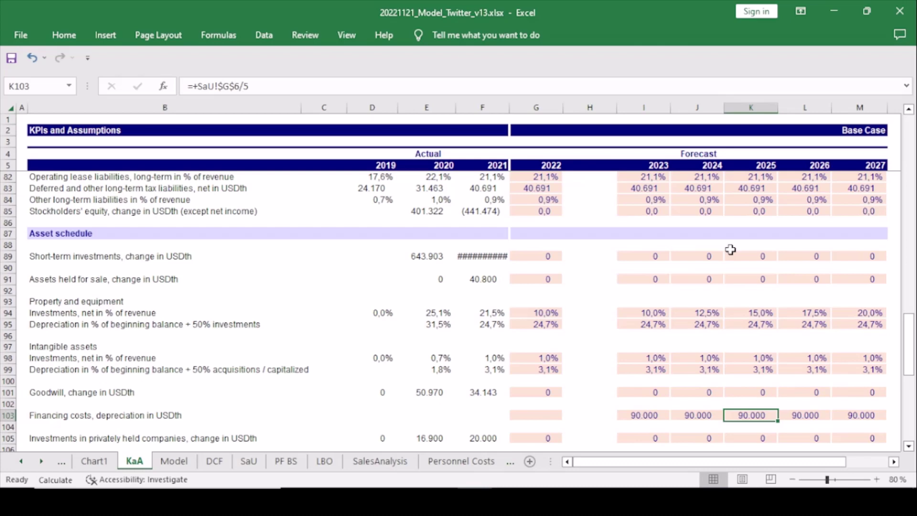
key(Down)
key(Down)
key(Down)
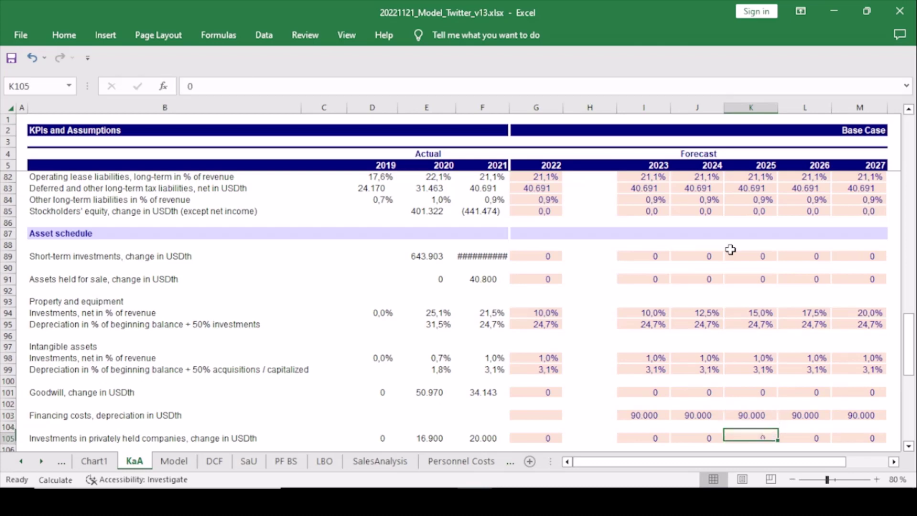
key(Up)
key(Left)
key(Up)
- Review the debt schedule assumptions, including convertible notes, finance lease liabilities, minimum cash and senior notes
key(Down)
key(Down)
key(Down)
key(Down)
key(Down)
key(Down)
key(Down)
key(Down)
key(Down)
key(Down)
key(Down)
key(Down)
key(Down)
key(Down)
key(Down)
key(Down)
key(Down)
key(Down)
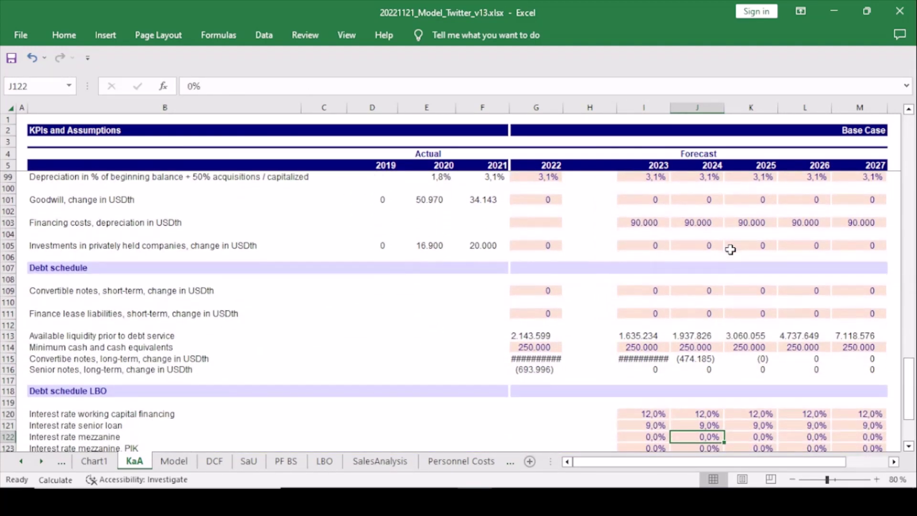
- Review the LBO debt schedule assumptions, from the interest rates to debt service and working capital financing
key(Down)
key(Down)
key(Down)
key(Down)
key(Down)
key(Down)
key(Down)
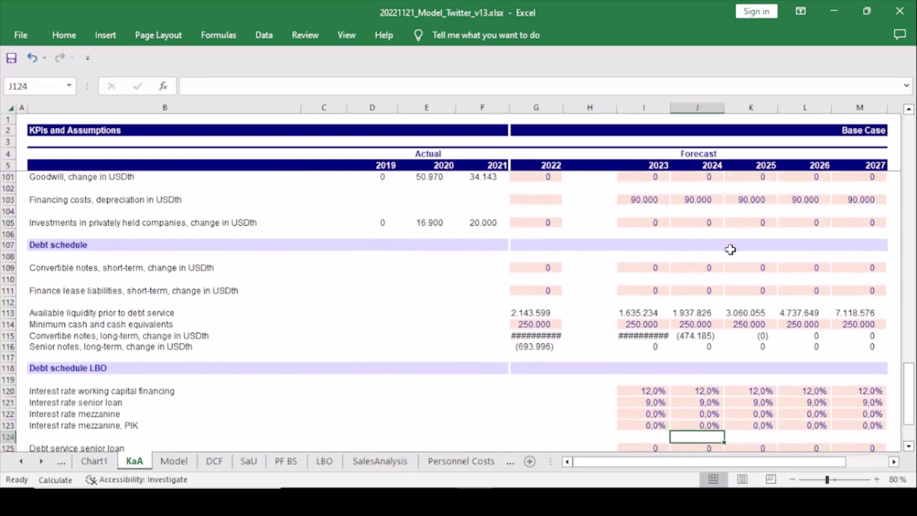
key(Down)
key(Up)
key(Up)
key(Up)
key(Up)
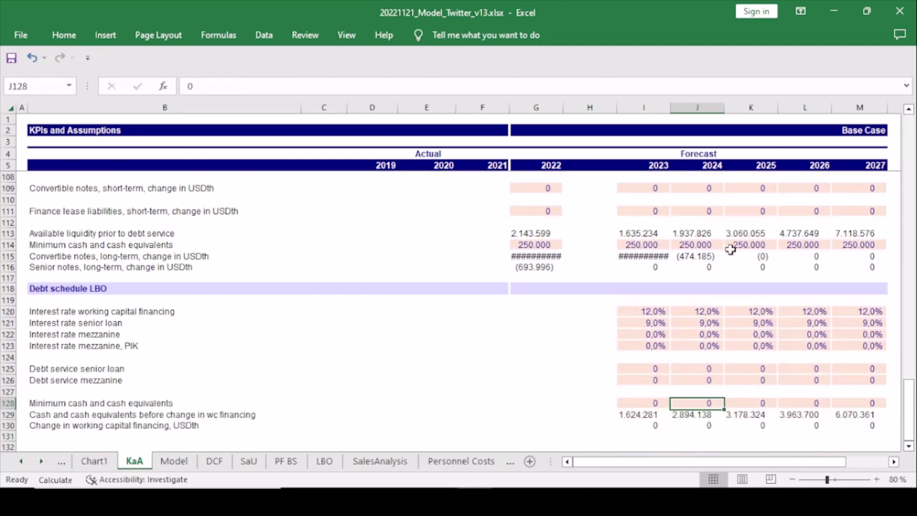
key(Left)
key(Up)
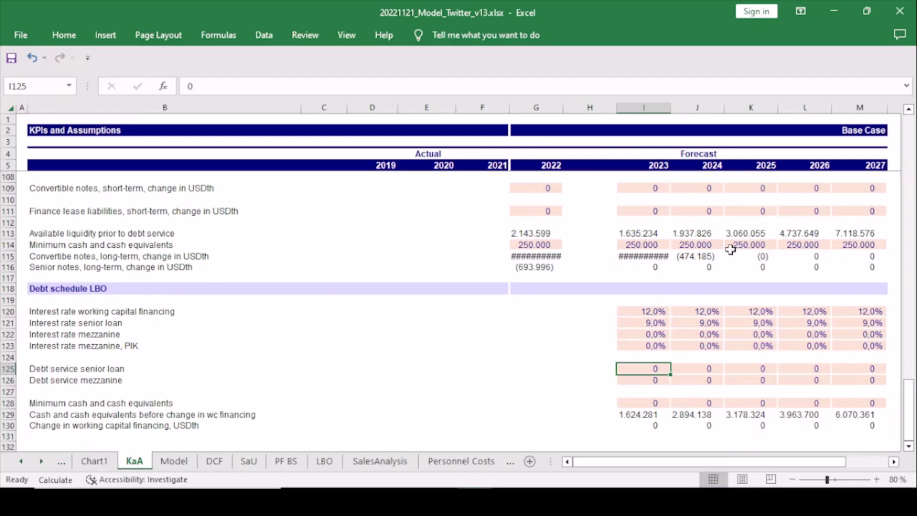
- Open the Cockpit sheet and highlight the KPI labels from EBIT (cum.) to Interest rate coverage
click(41, 461)
click(41, 461)
click(450, 461)
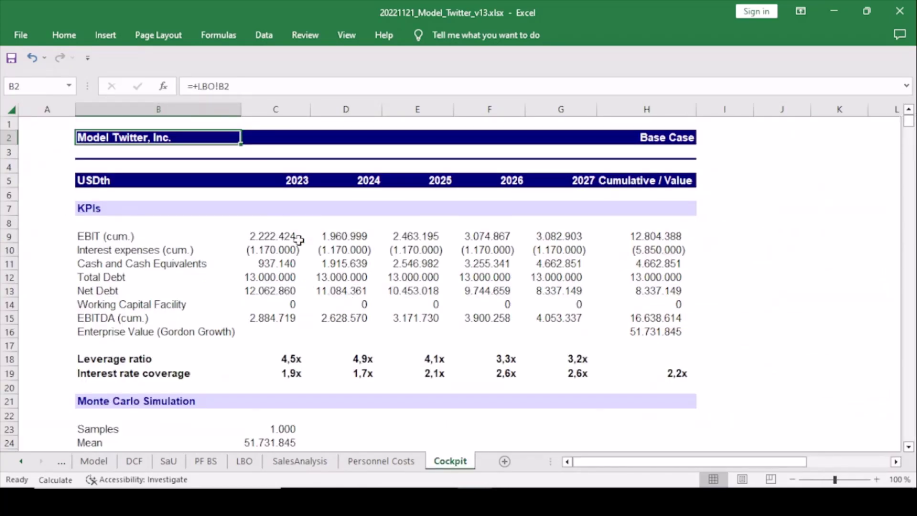
drag(106, 237, 110, 378)
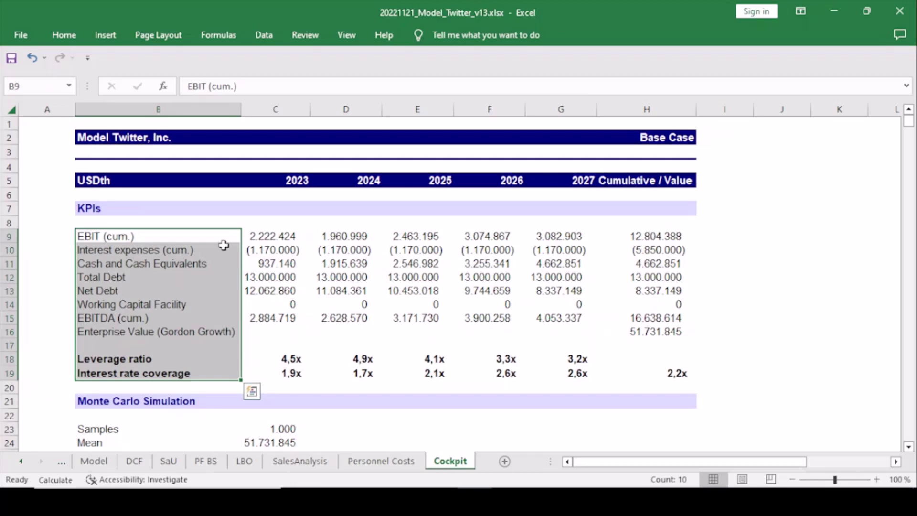
key(Up)
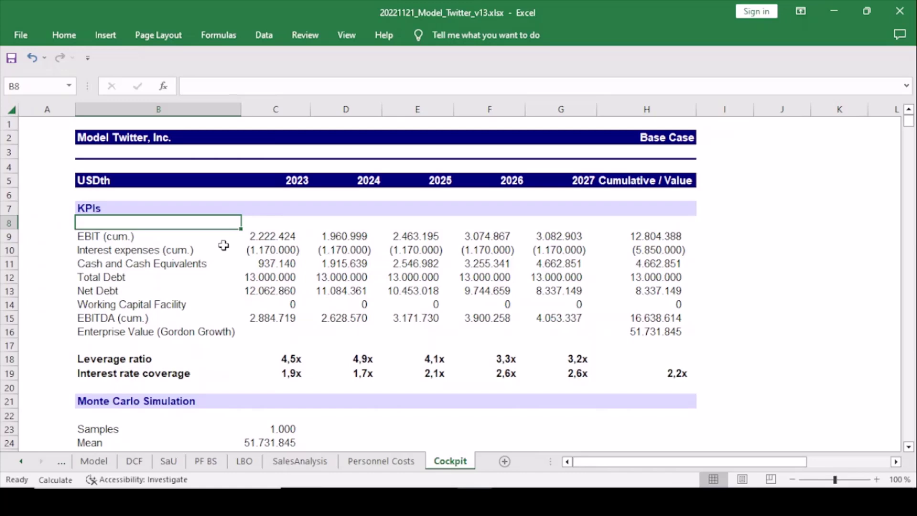
- Go through the EBIT, interest expenses, cash and total debt labels in the Cockpit's KPI section
key(Down)
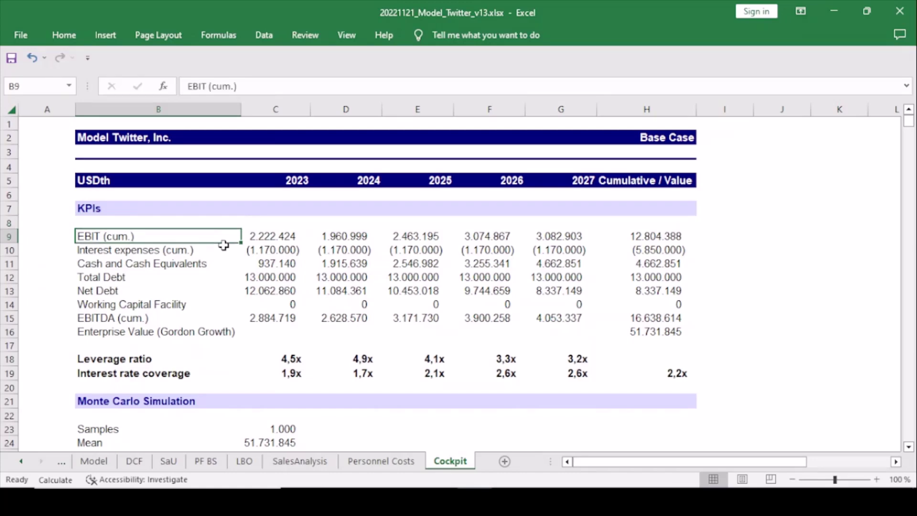
key(Down)
key(Down)
key(Down)
key(Down)
key(Up)
key(Up)
key(Up)
key(Up)
key(Up)
key(F2)
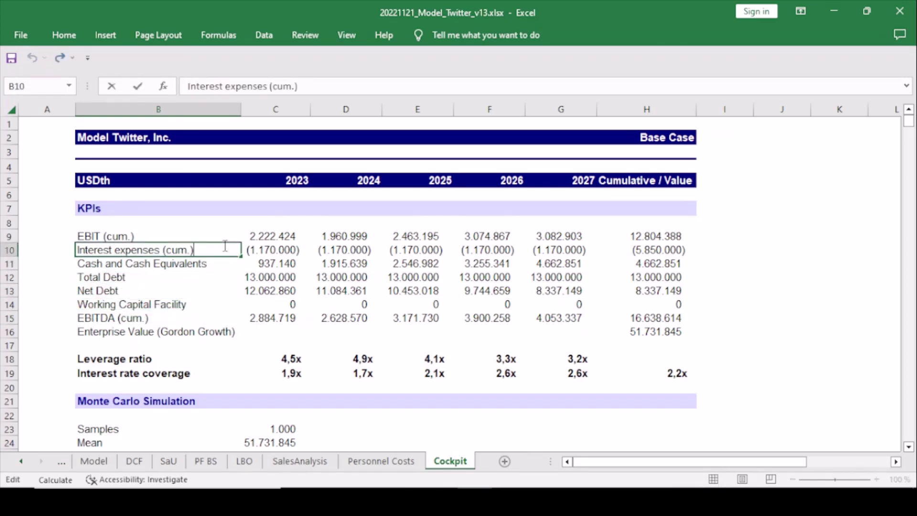
key(Return)
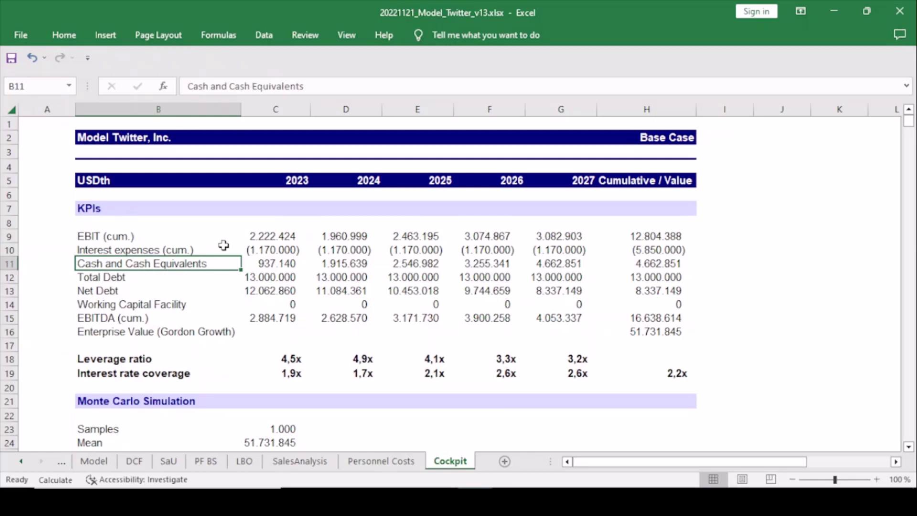
key(Down)
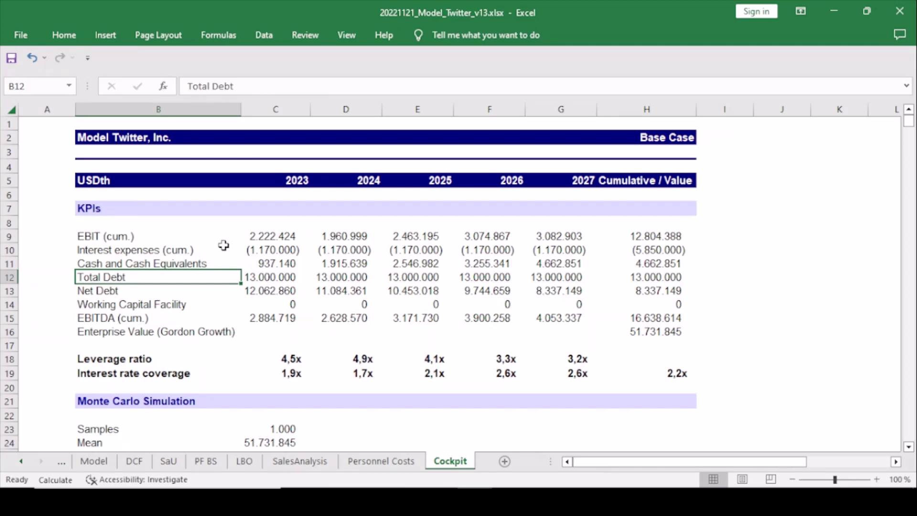
- Examine the 2023 net debt formula in cell C13 and go through the KPI labels down to Enterprise Value (Gordon Growth)
key(Down)
key(Right)
key(F2)
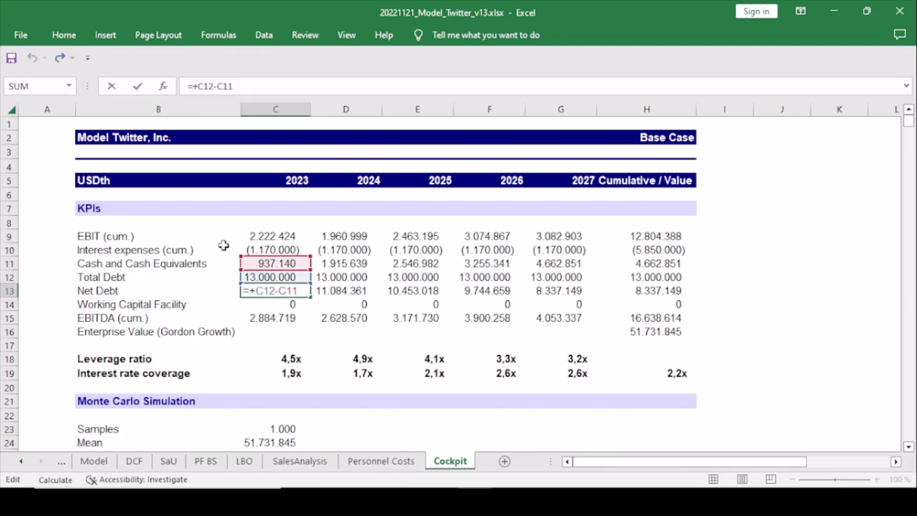
key(Escape)
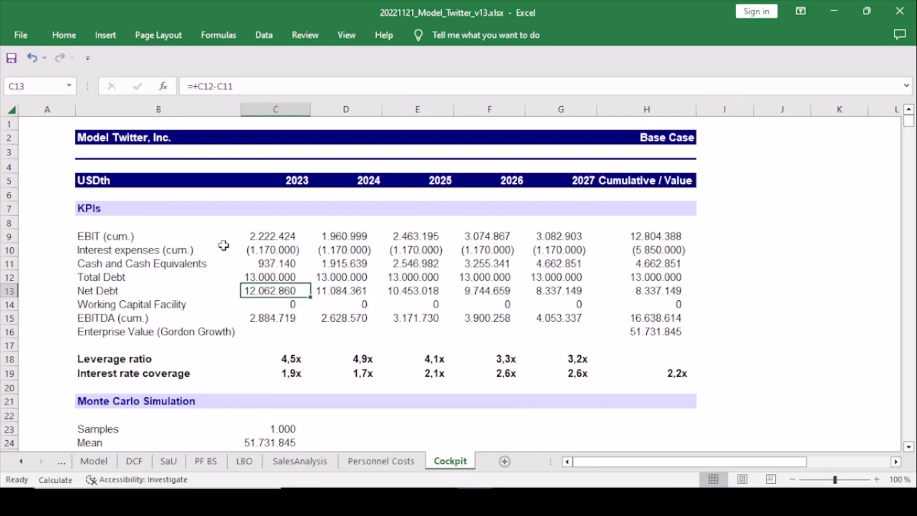
key(Down)
key(Left)
key(Down)
key(Down)
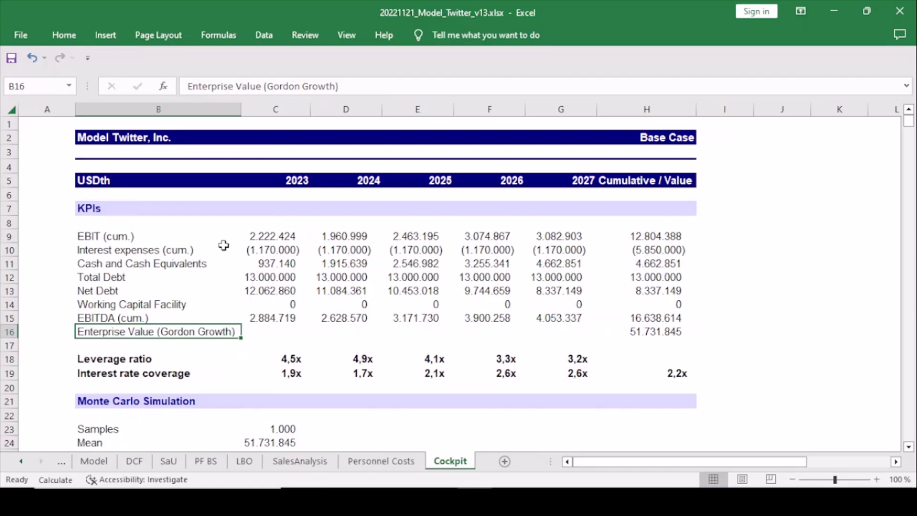
- Examine the formulas behind the 2023 EBIT in cell C9 and the 2024 total debt in cell D12
key(Right)
key(Up)
key(Up)
key(Up)
key(Up)
key(Up)
key(Up)
key(Up)
key(F2)
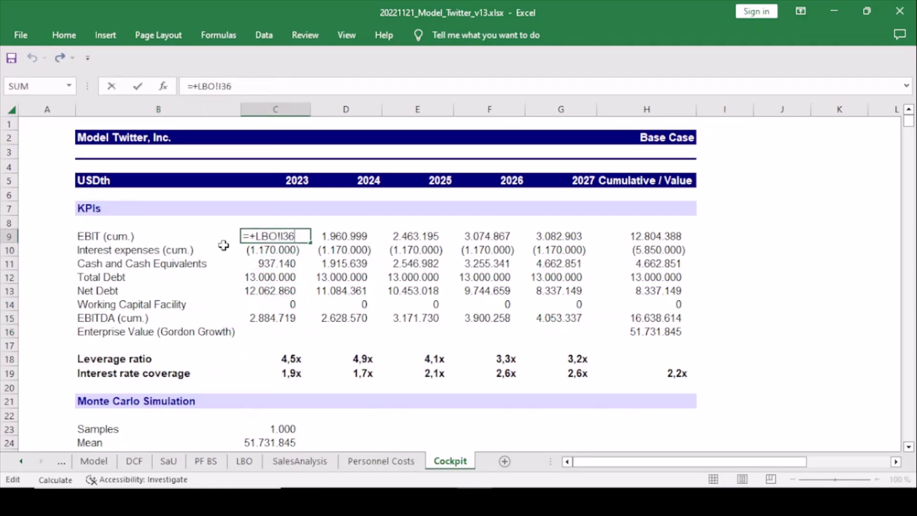
key(Tab)
key(Down)
key(Down)
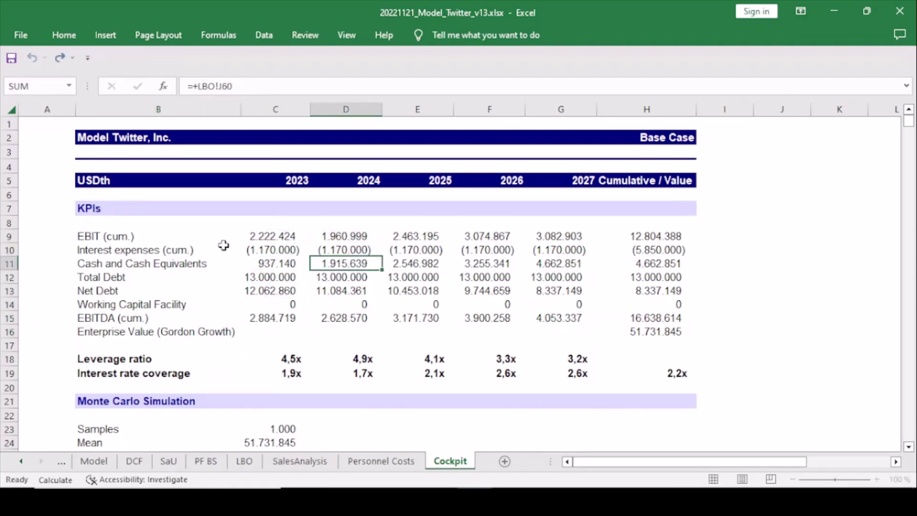
key(Down)
key(F2)
key(Return)
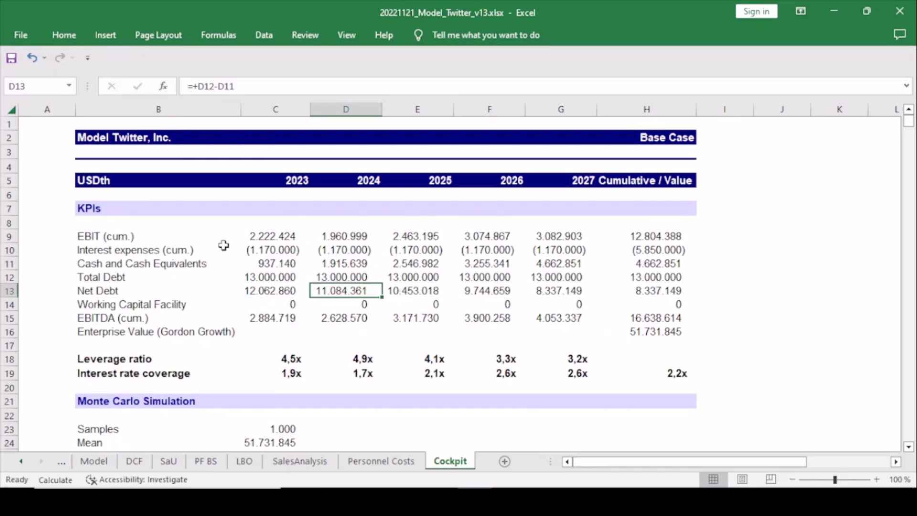
- Review the Monte Carlo Simulation statistics and sample table, ending at the first sample in cell B33
key(Down)
key(Down)
key(Down)
key(Down)
key(Down)
key(Down)
key(Down)
key(Down)
key(Down)
key(Down)
key(Down)
key(Down)
key(Down)
key(Down)
key(Down)
key(Down)
key(Down)
key(Down)
key(Down)
key(Down)
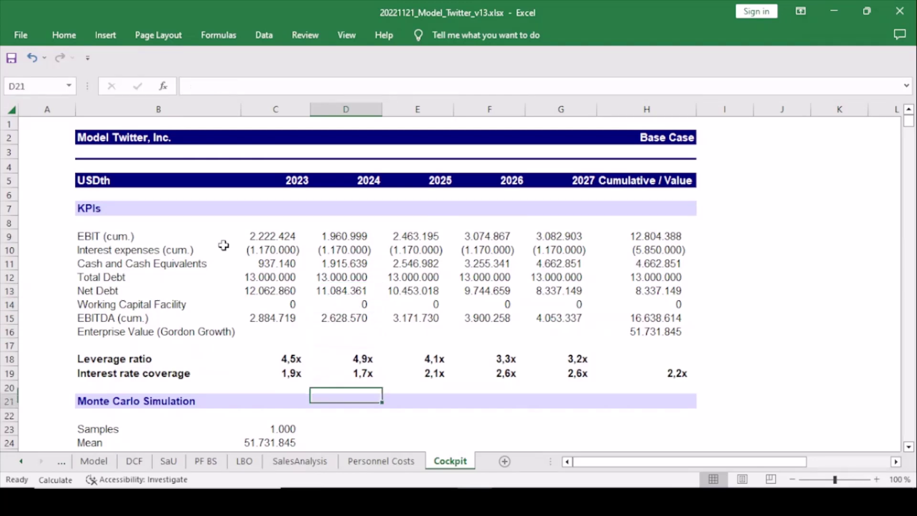
key(Down)
key(Down)
key(Left)
key(Left)
key(Up)
key(Up)
key(Up)
key(Up)
key(Up)
key(Up)
key(Up)
key(Up)
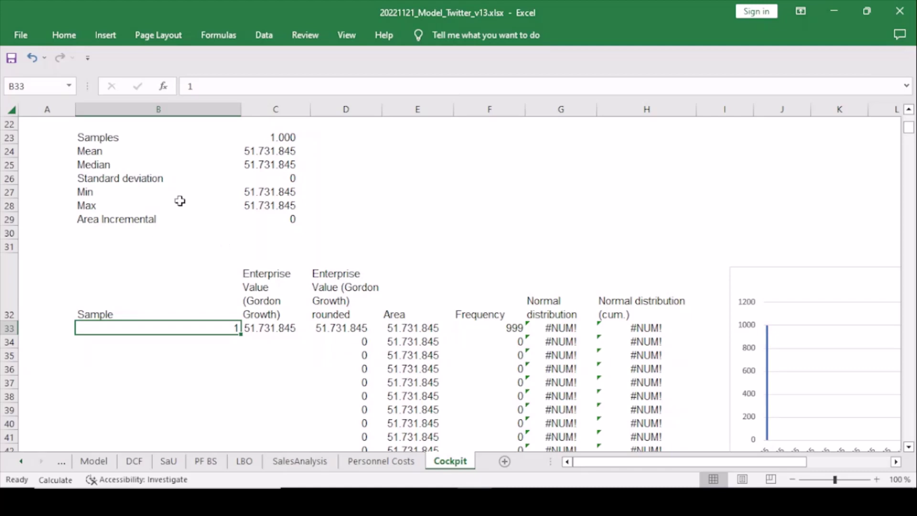
- Fill the Sample column downward from cell B33 with a linear series up to a stop value of 1000
click(67, 36)
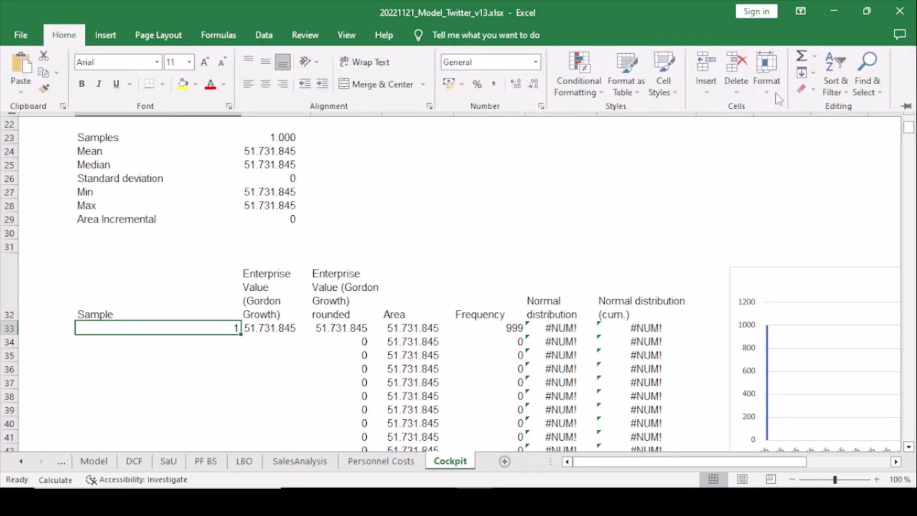
click(813, 73)
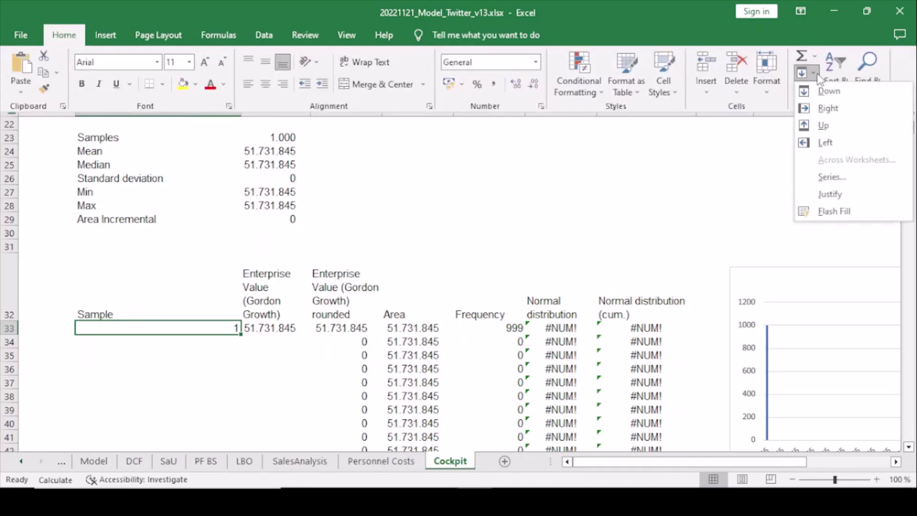
click(834, 178)
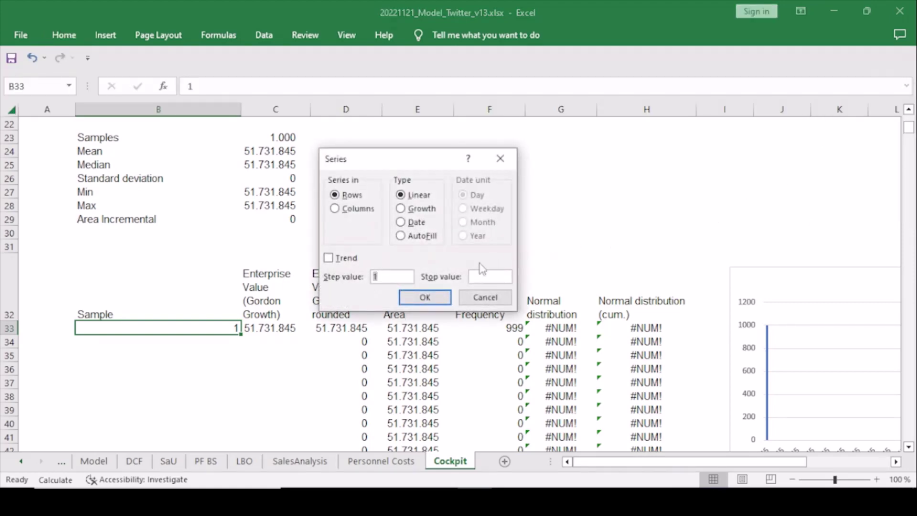
click(479, 278)
text(1000)
click(352, 211)
click(435, 301)
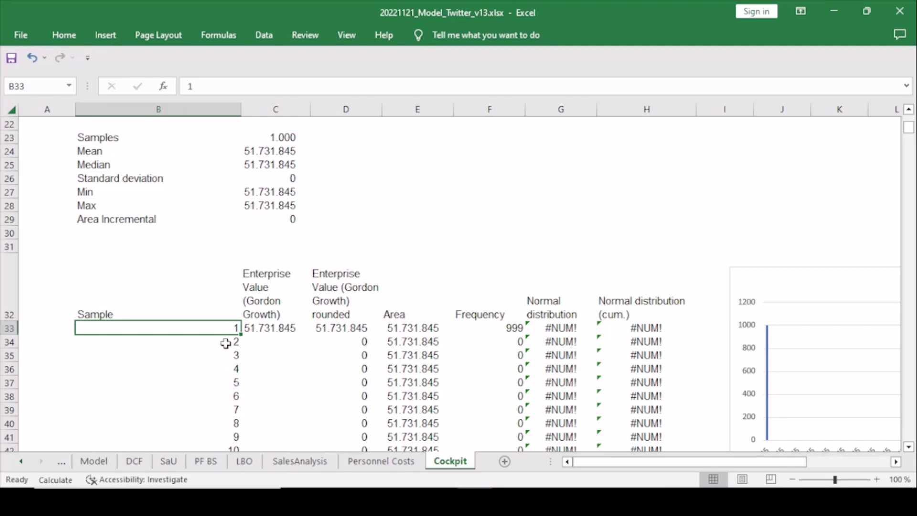
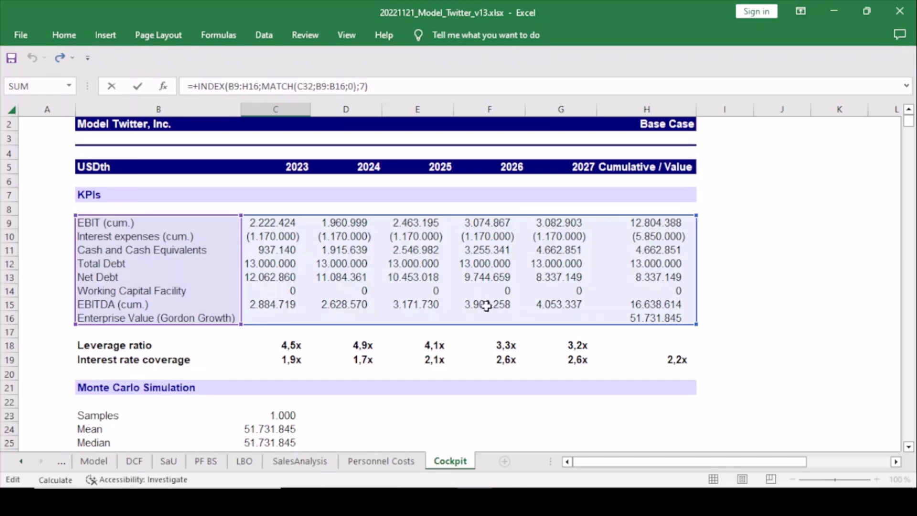
- Compare the enterprise value formula in cell C33 with its rounding formula in D33 and check the KPI section they draw on
key(Tab)
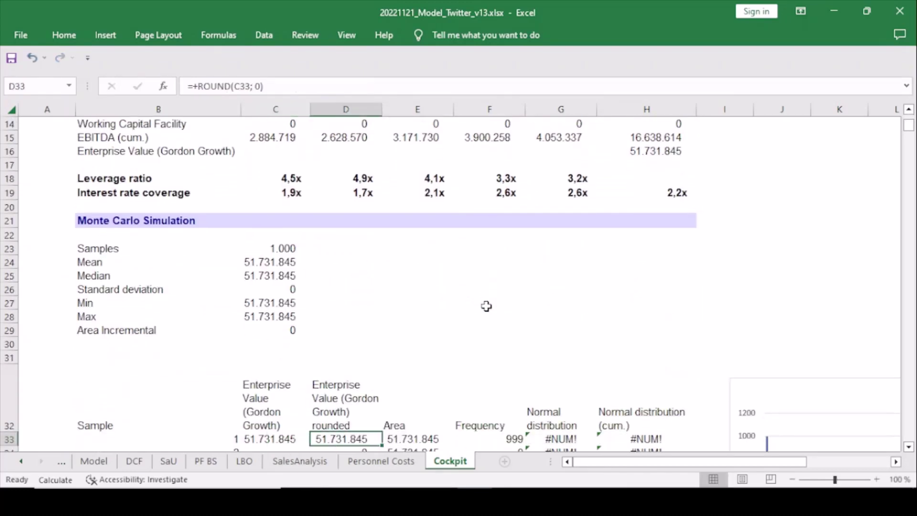
scroll(486, 305, down, 3)
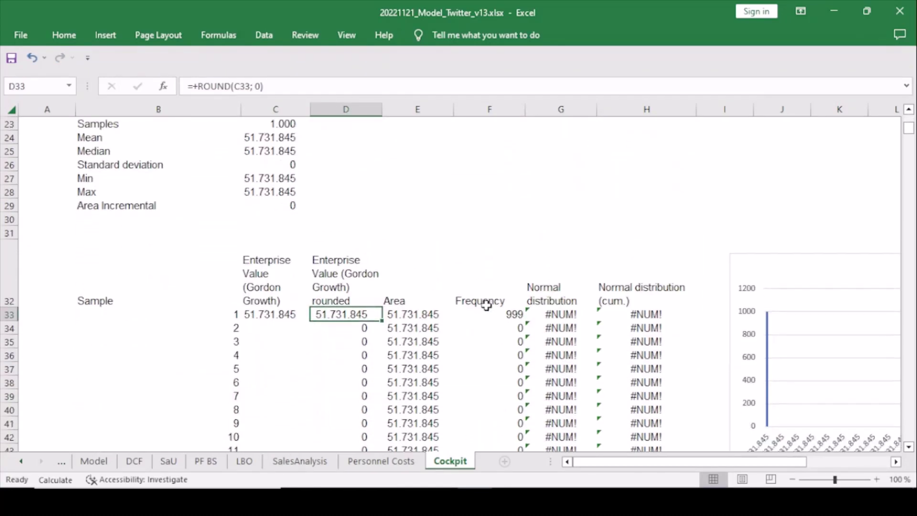
key(Left)
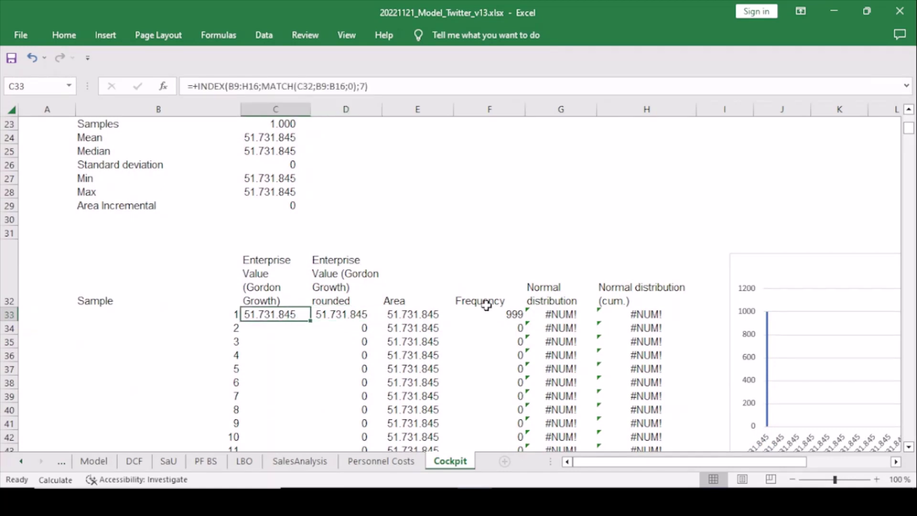
key(Right)
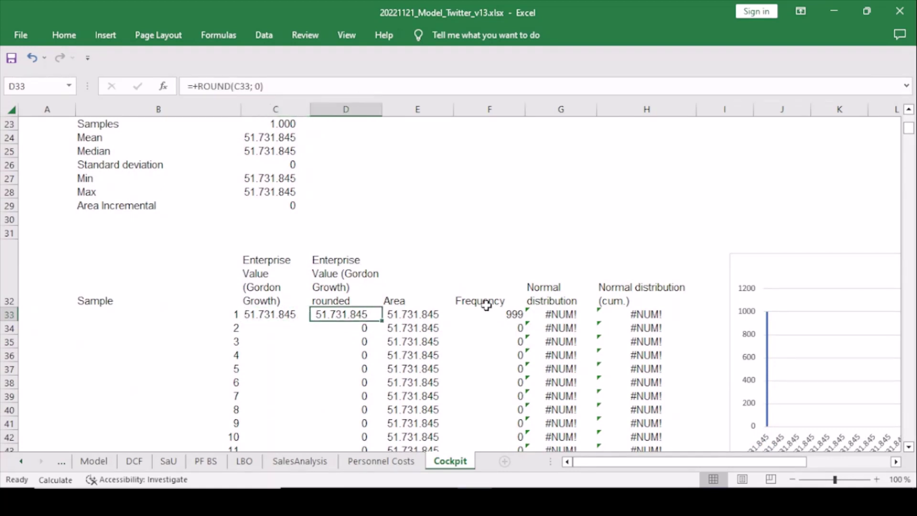
key(Left)
key(Right)
scroll(487, 306, up, 5)
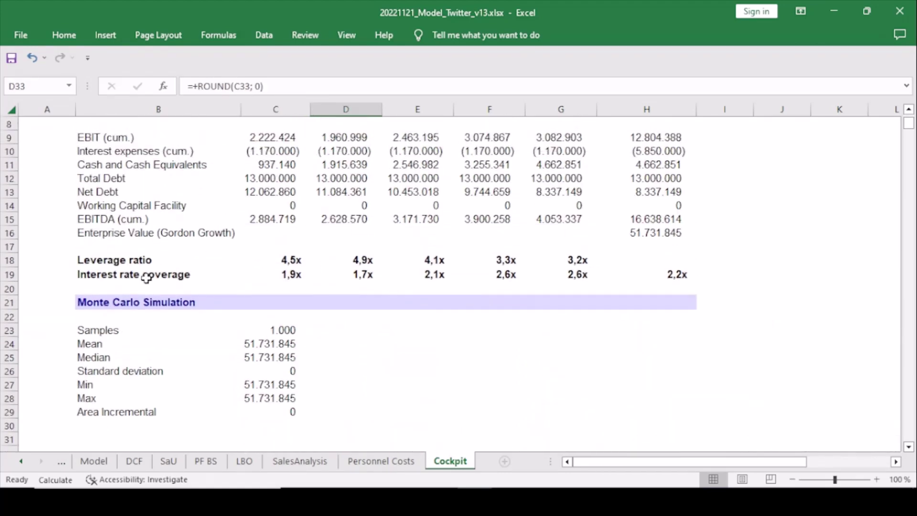
- Examine the formula behind the first Area value in cell E33 of the Monte Carlo sample table
scroll(297, 262, down, 4)
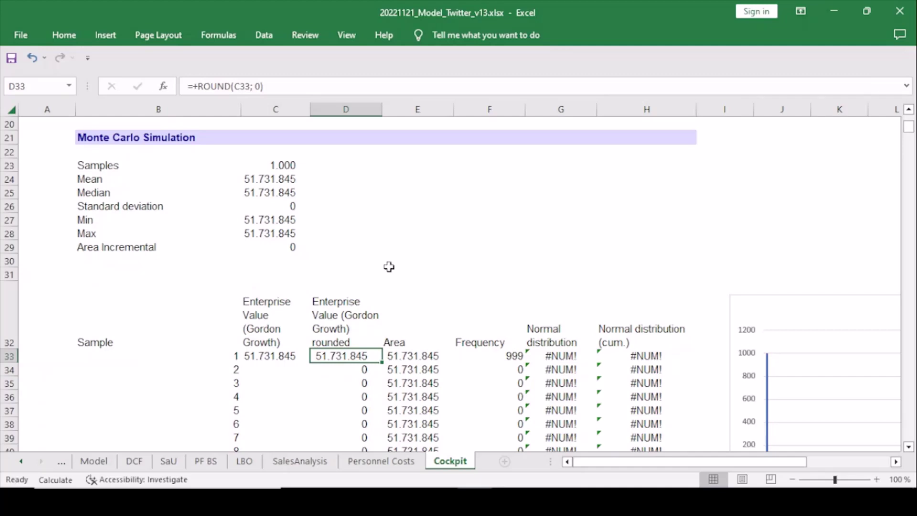
key(Right)
key(F2)
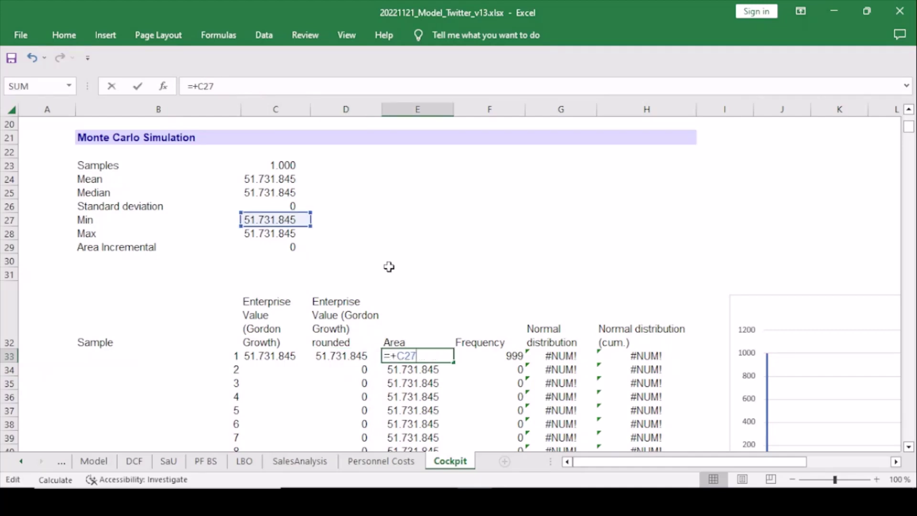
key(Escape)
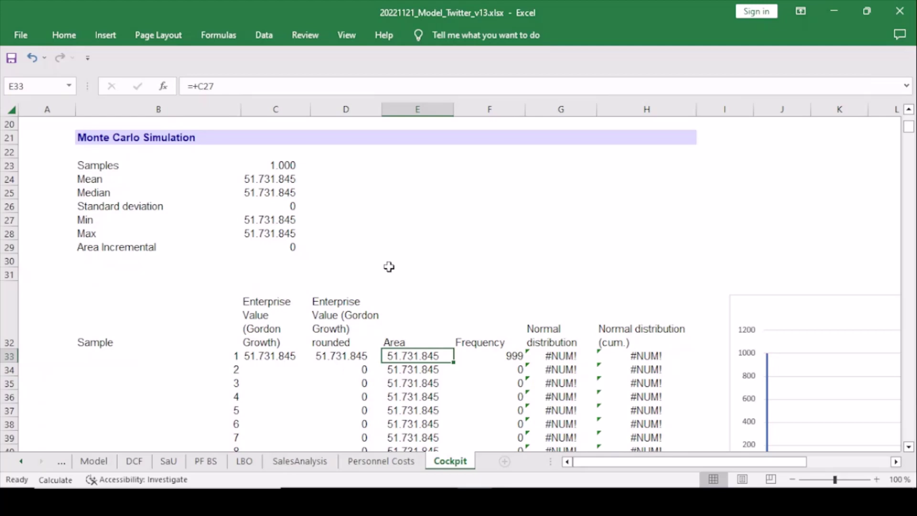
key(F2)
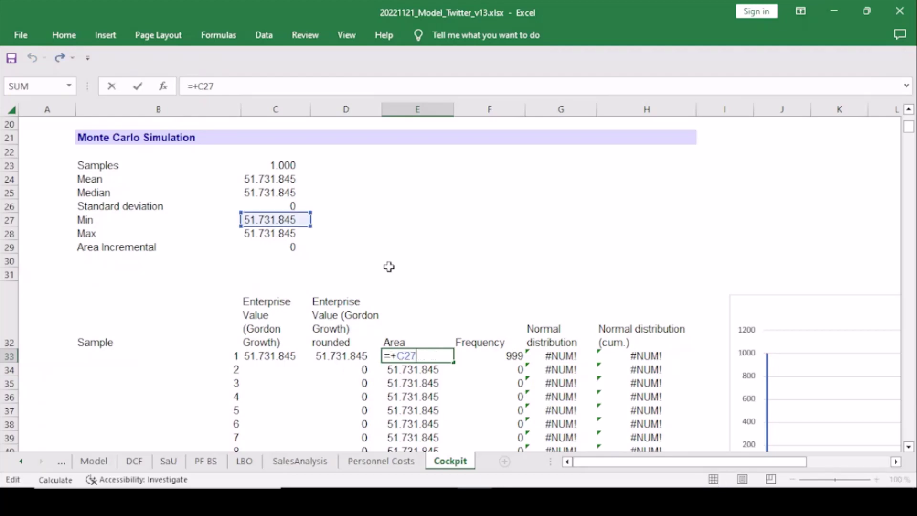
key(Escape)
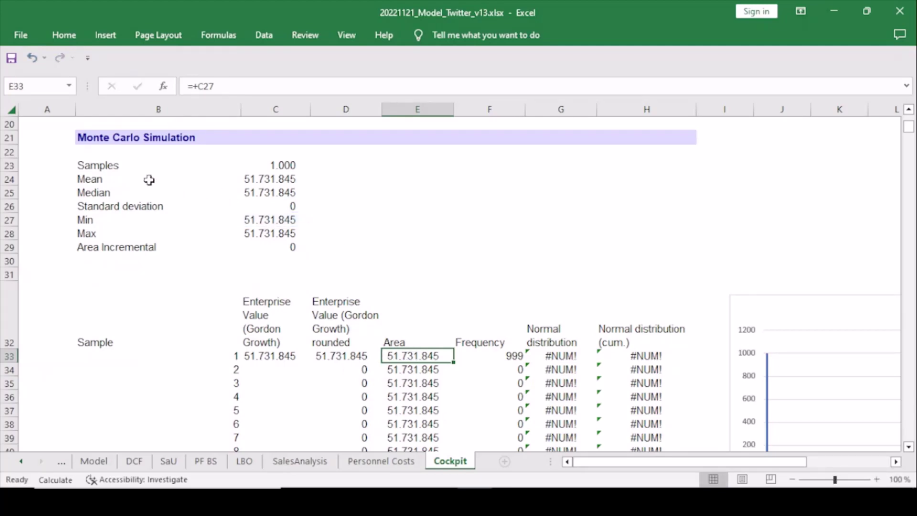
- Go through the simulation statistics labels one by one from Mean in B24 to Area Incremental in B29
click(119, 182)
key(Down)
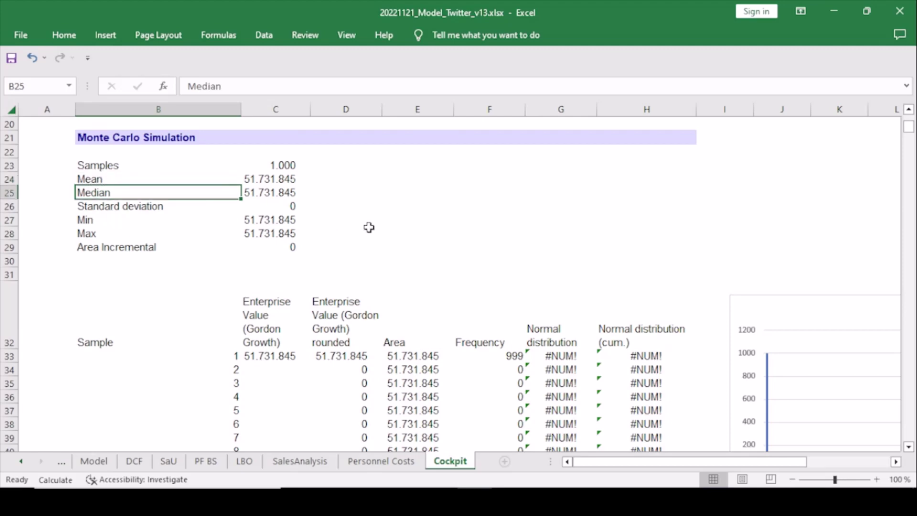
key(Down)
key(Down)
key(Down)
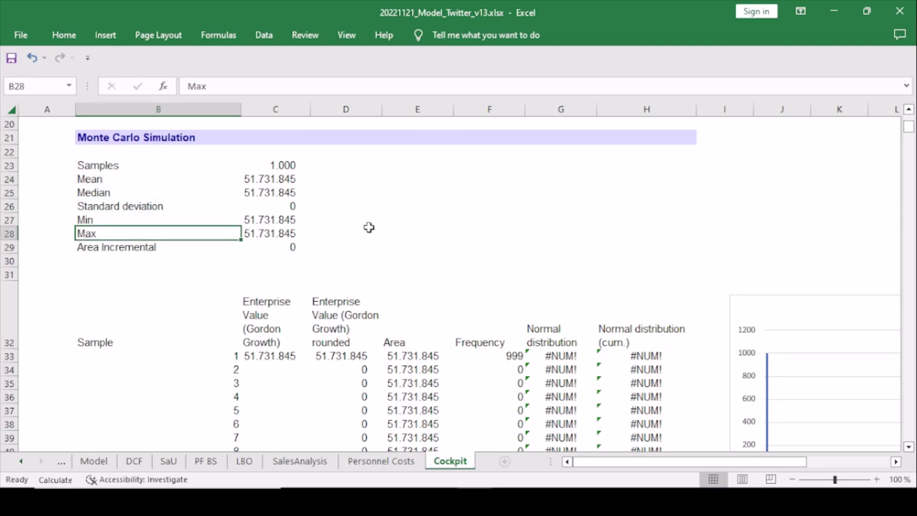
key(Down)
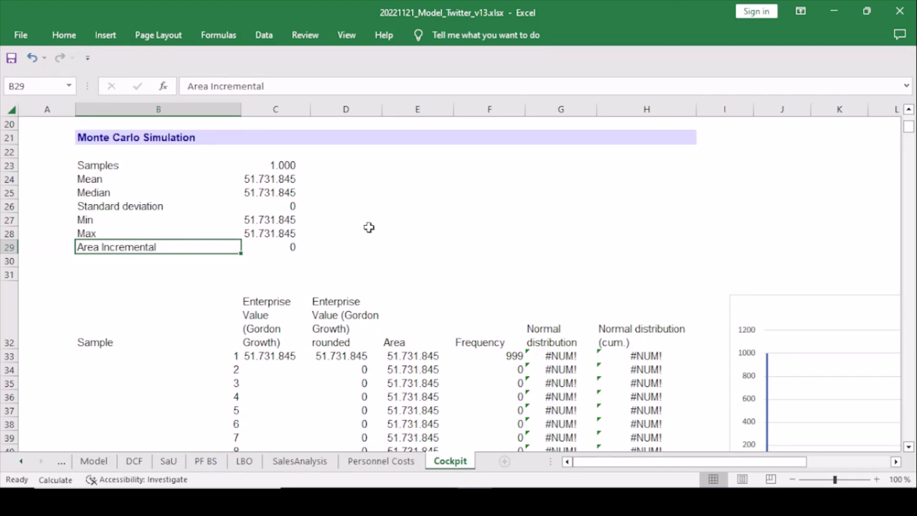
- Examine the incremental formulas of the Area column in cells E34 to E37, ending back at E34
double_click(415, 371)
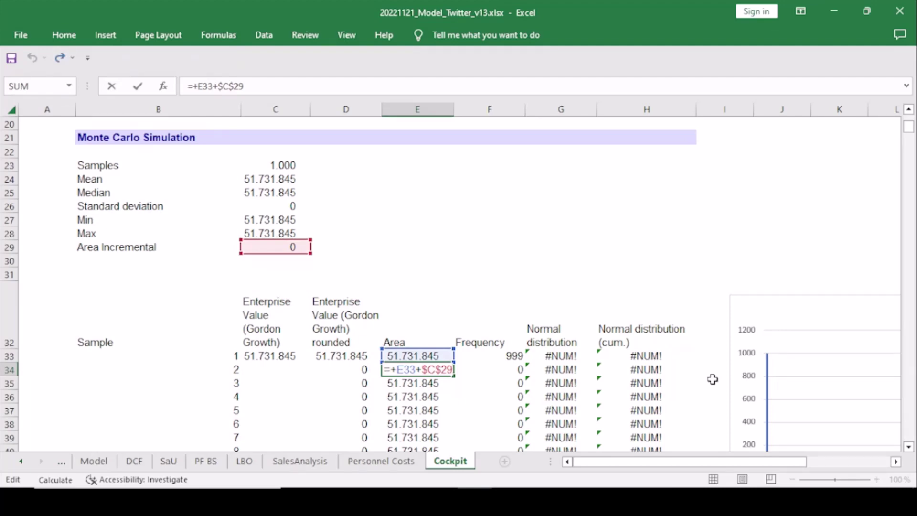
key(Escape)
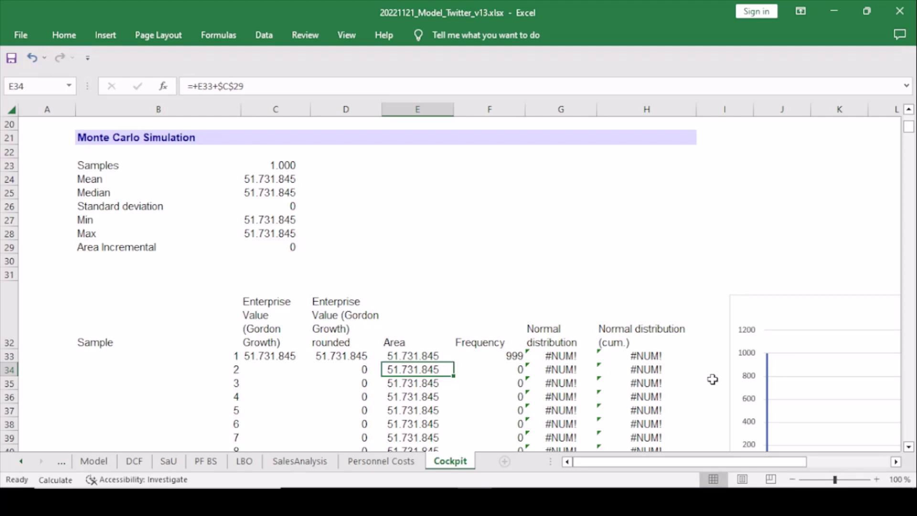
key(Down)
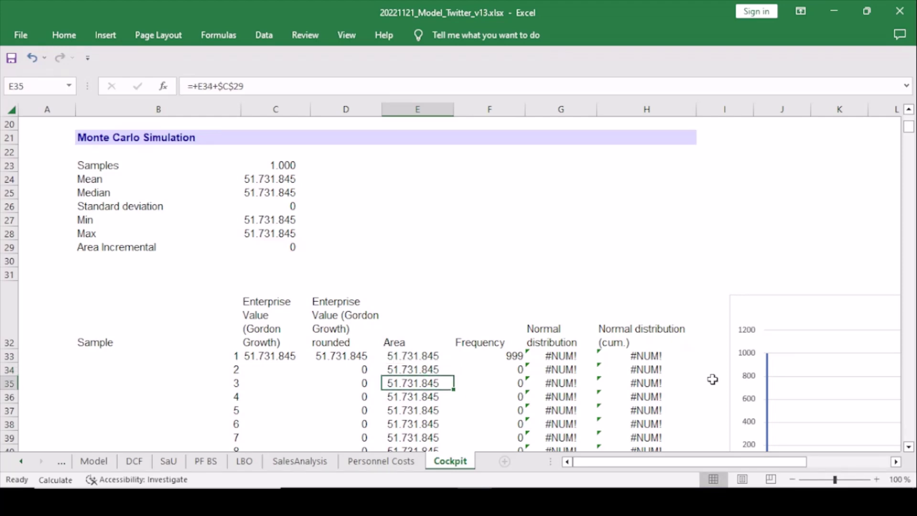
key(F2)
key(Escape)
key(Down)
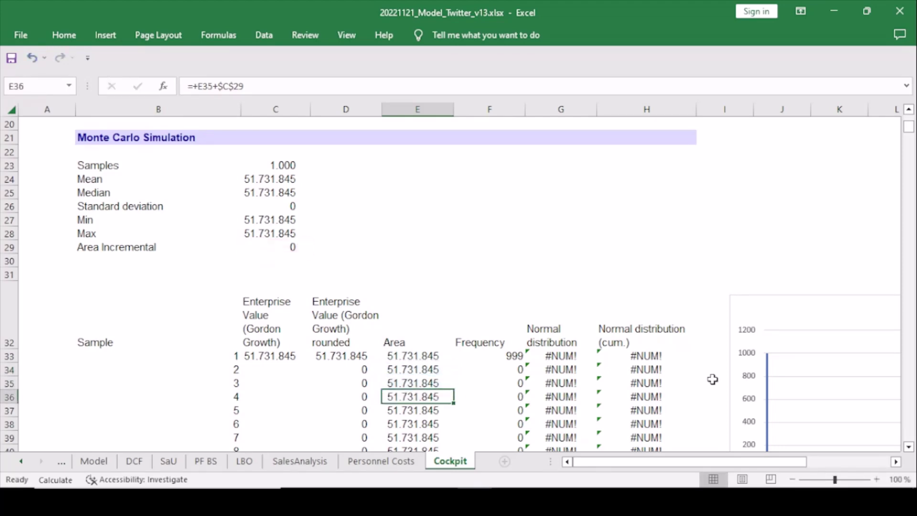
key(Down)
key(F2)
key(Escape)
key(Up)
key(F2)
key(Escape)
key(Up)
key(F2)
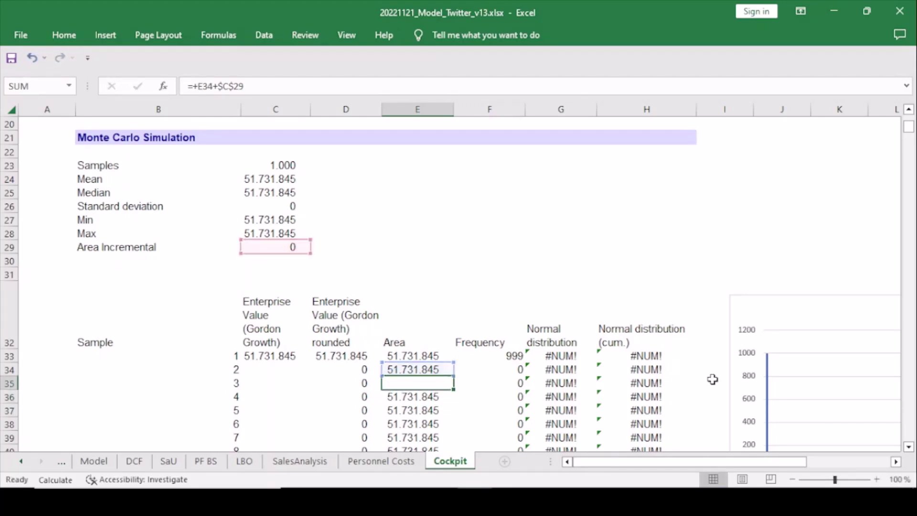
key(Escape)
key(Up)
key(F2)
key(Escape)
key(F2)
key(Escape)
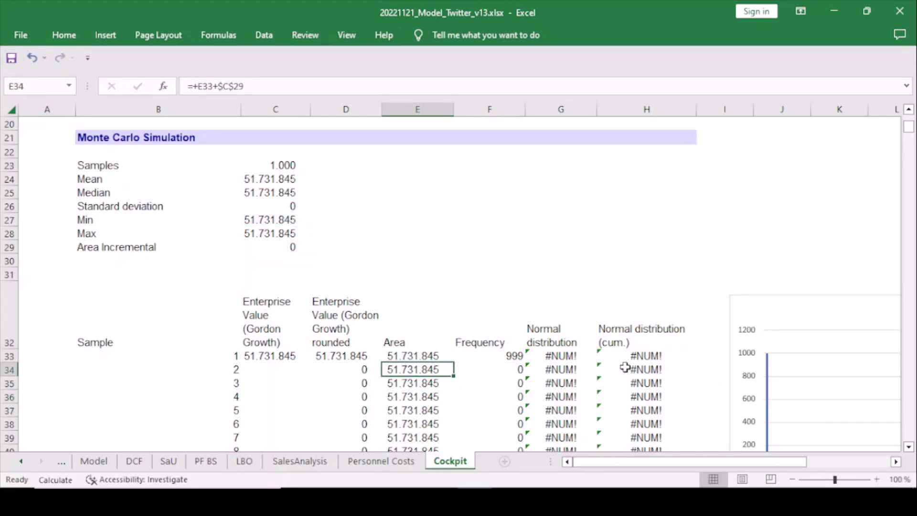
- Inspect the Area Incremental formula in cell C29, highlighting its divisor of 50
click(260, 249)
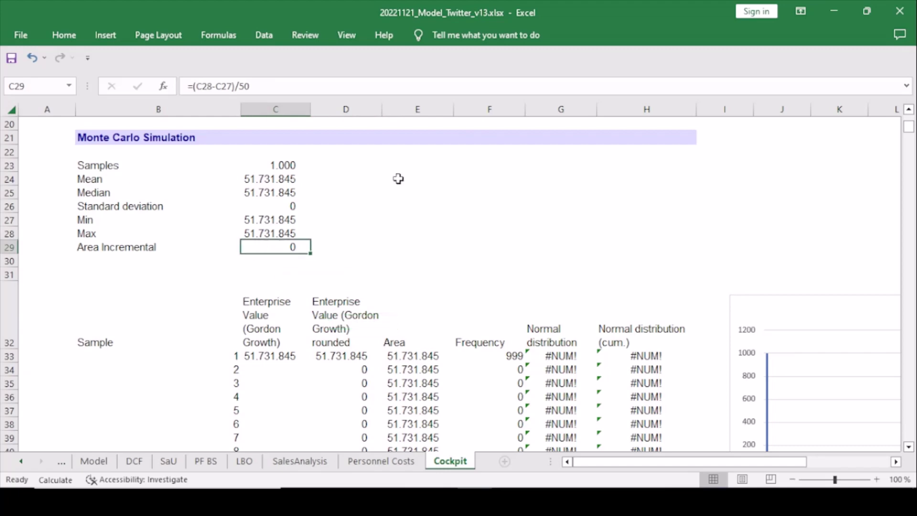
click(266, 86)
double_click(244, 86)
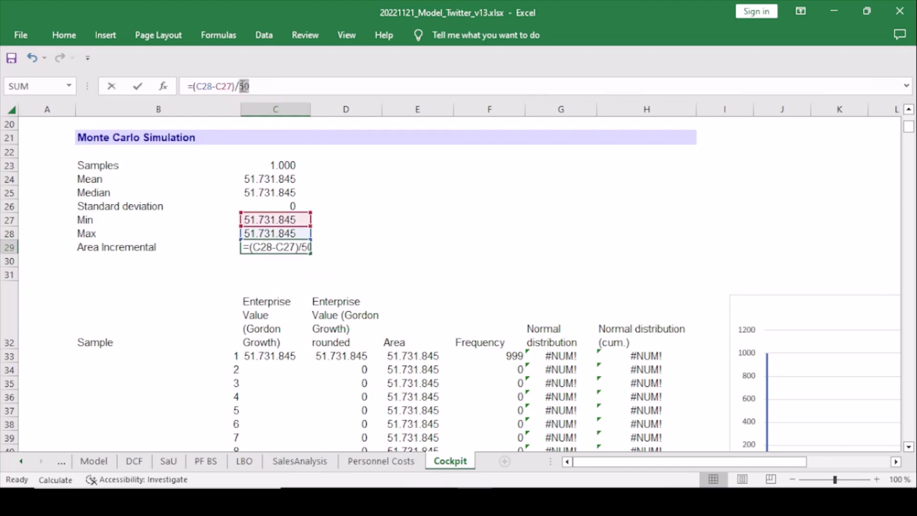
key(Escape)
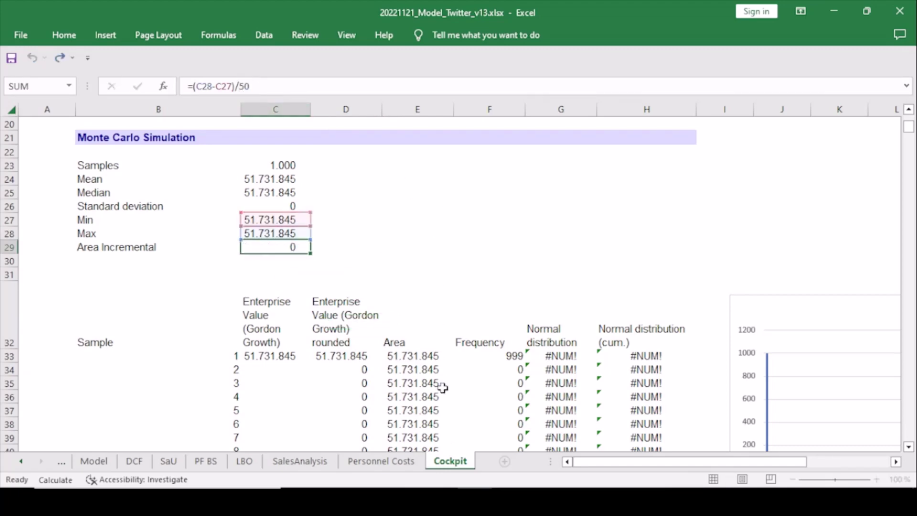
- Check how far the Area values extend below cell E33, ending back at that cell
click(436, 367)
key(Up)
key(ctrl+shift+Down)
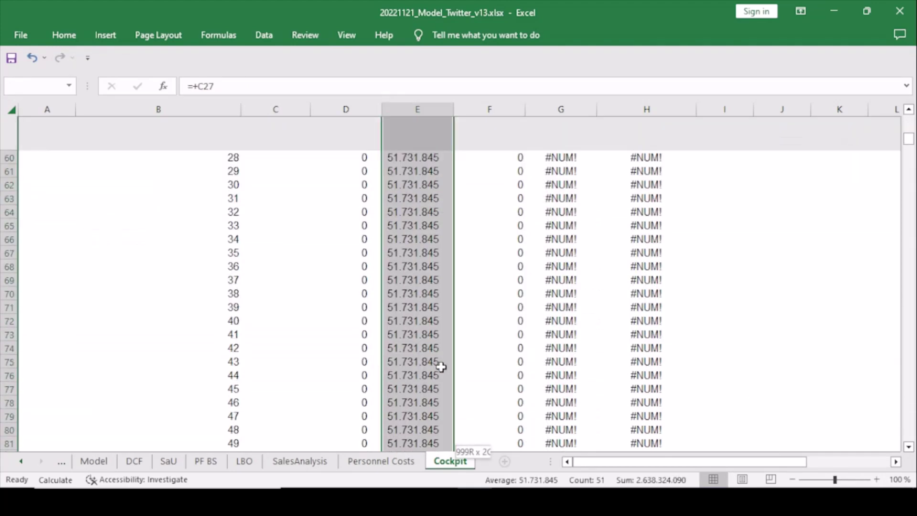
key(ctrl+Up)
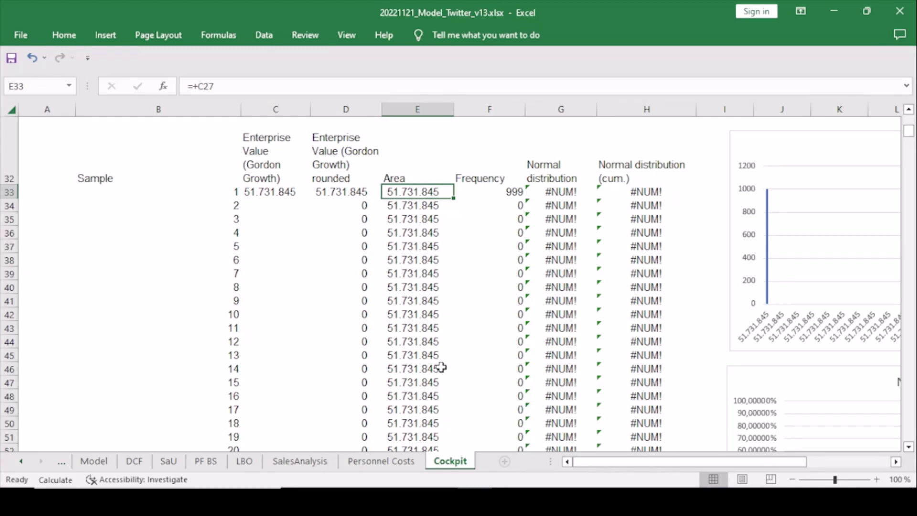
- Examine the FREQUENCY array formula in cell F33 and the rounded enterprise value and Area ranges it uses
key(Right)
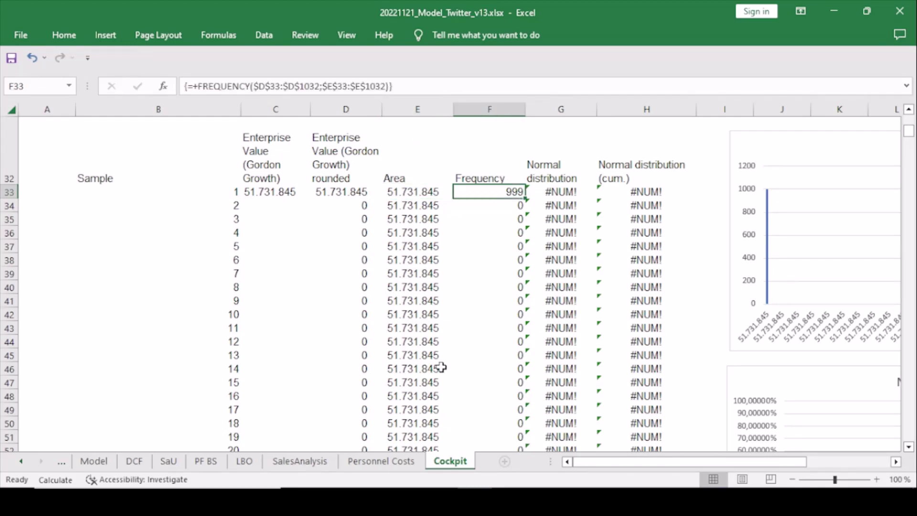
key(F2)
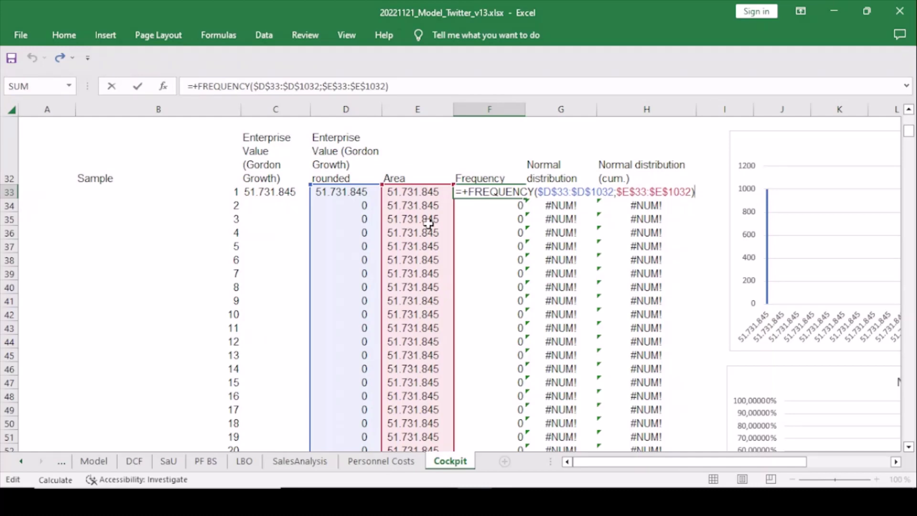
key(ctrl+shift+Return)
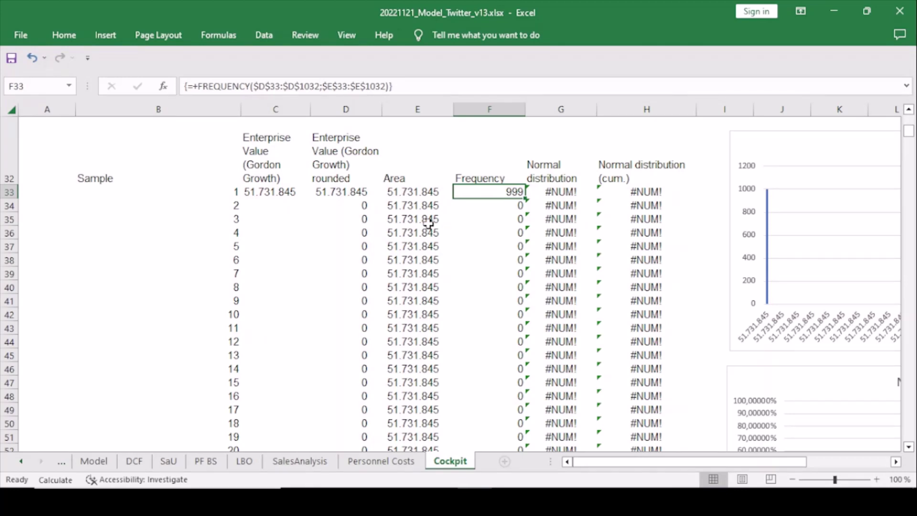
- Compare the NORM.DIST formula in cell G33 with its cumulative version in H33 and check the statistics they reference
key(Right)
key(F2)
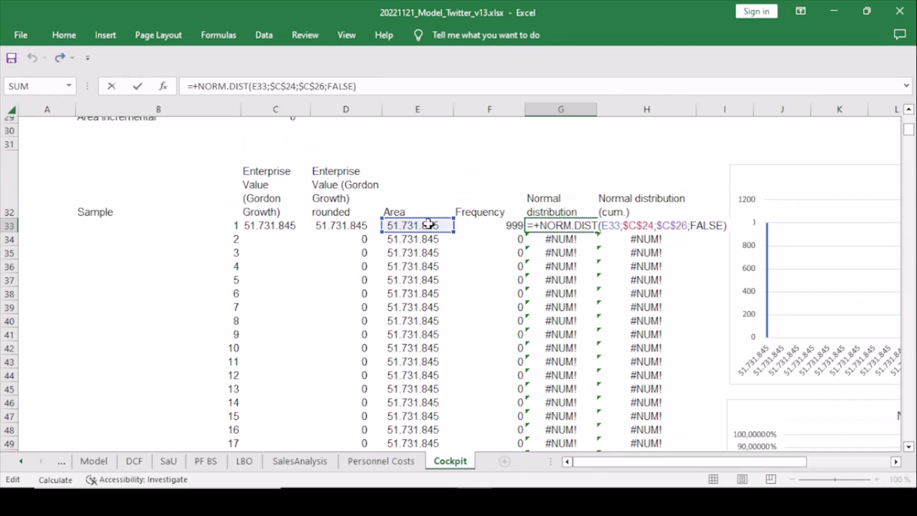
scroll(428, 223, up, 5)
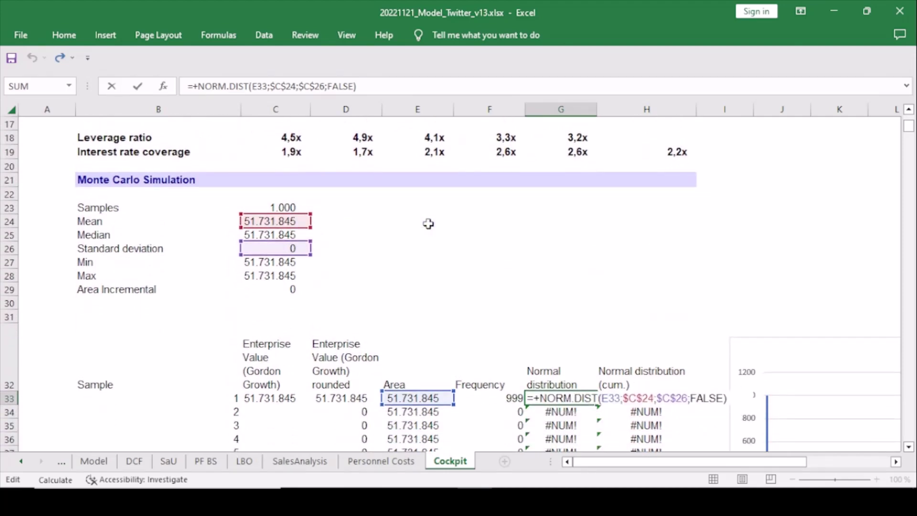
key(ctrl+Return)
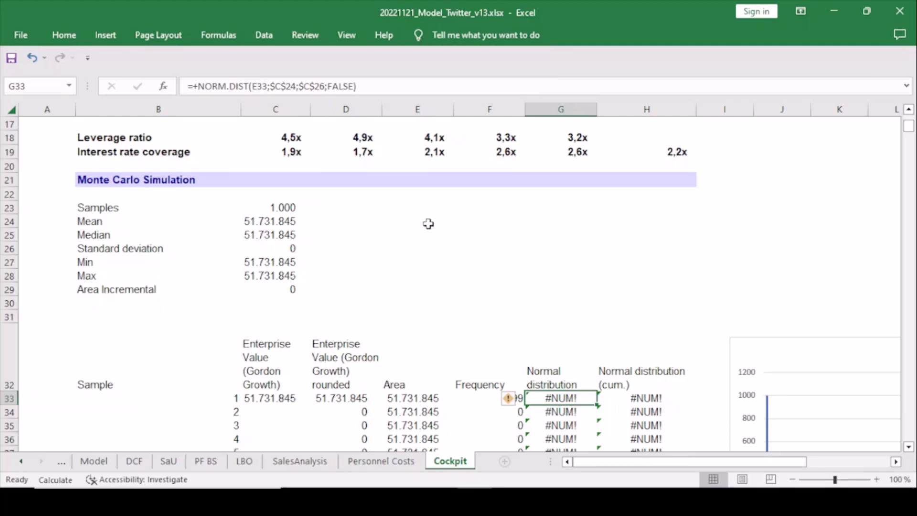
key(Right)
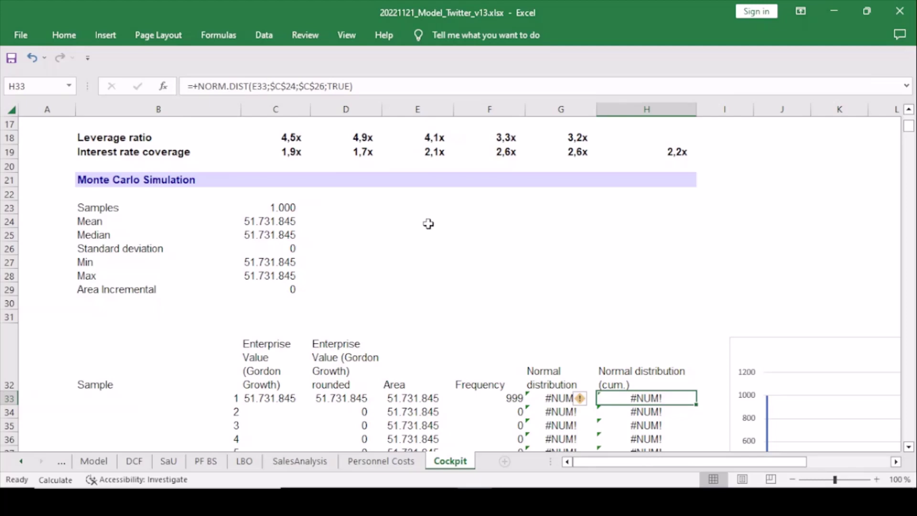
- Return to the first sample in cell B33 and switch the workbook's calculation mode to Automatic
key(Left)
key(Left)
key(Left)
key(Left)
key(Left)
key(Left)
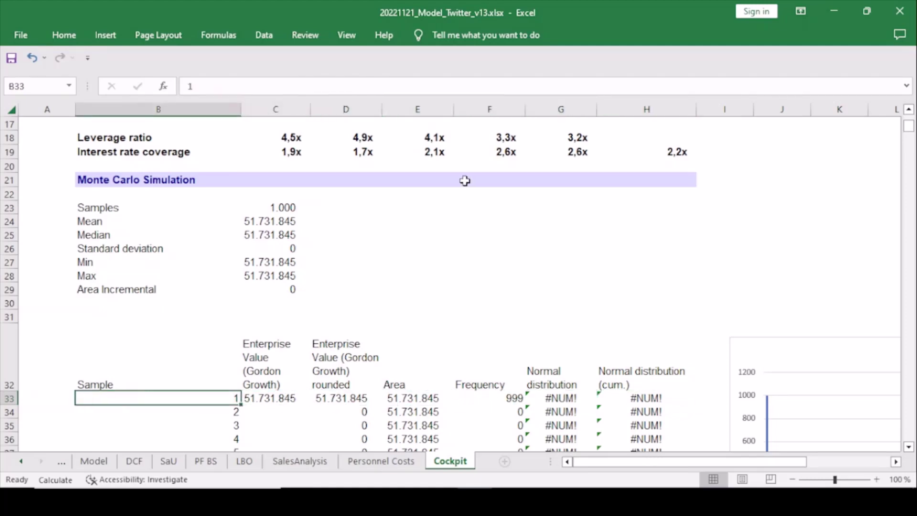
scroll(465, 181, down, 4)
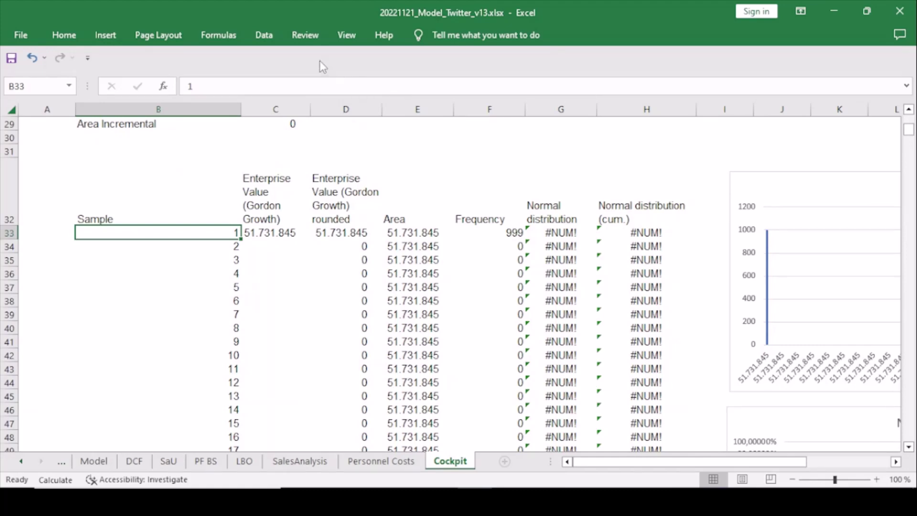
click(219, 35)
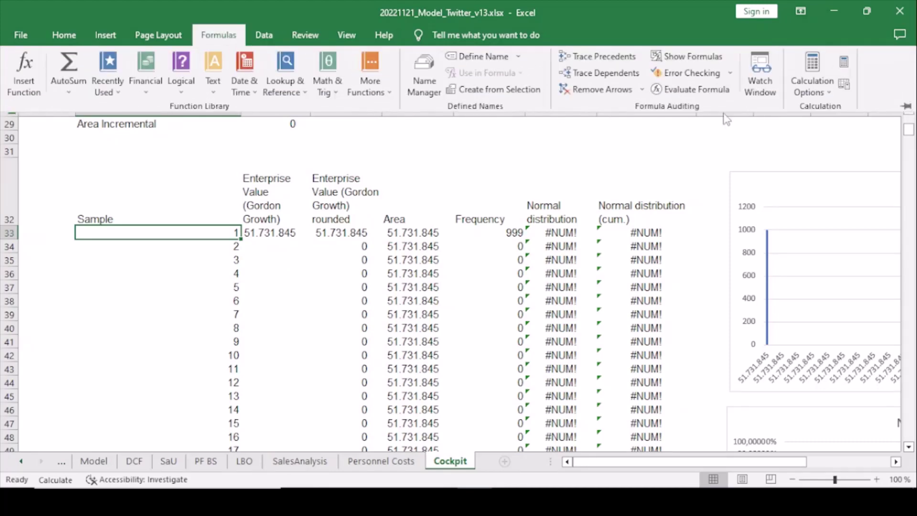
click(830, 98)
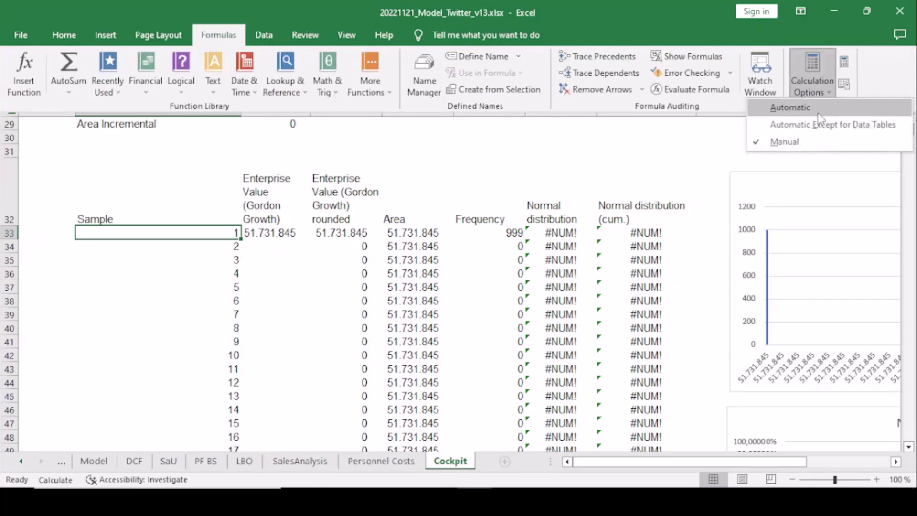
click(818, 110)
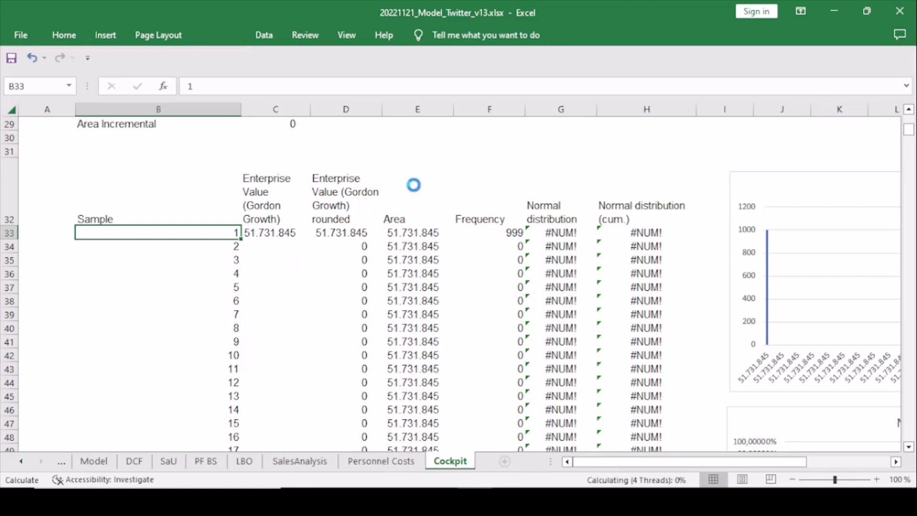
- Create a what-if data table over B33:C1032 for the 1,000 samples, using empty cell C31 as the column input cell
key(shift+Right)
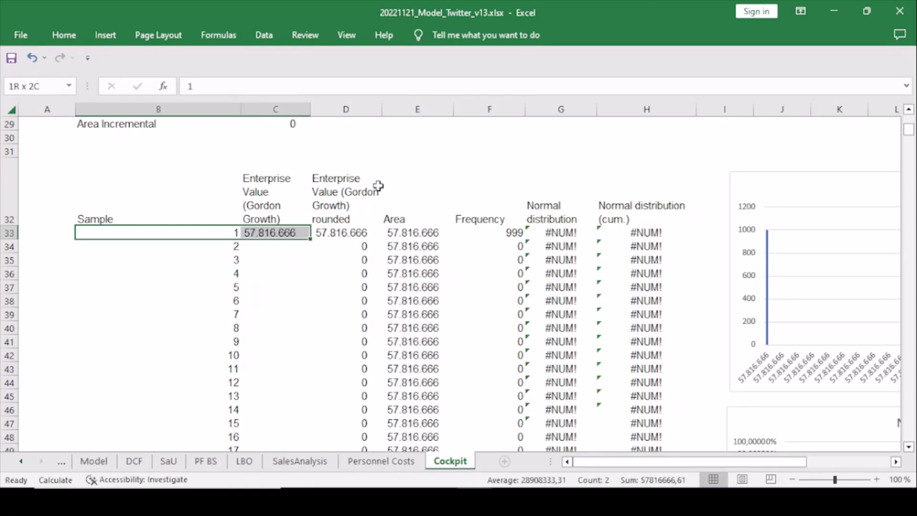
key(ctrl+shift+Down)
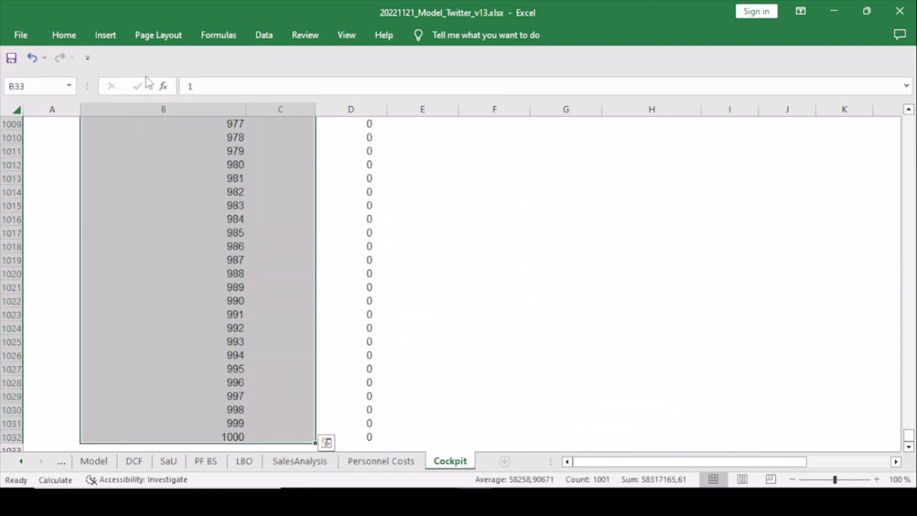
click(261, 41)
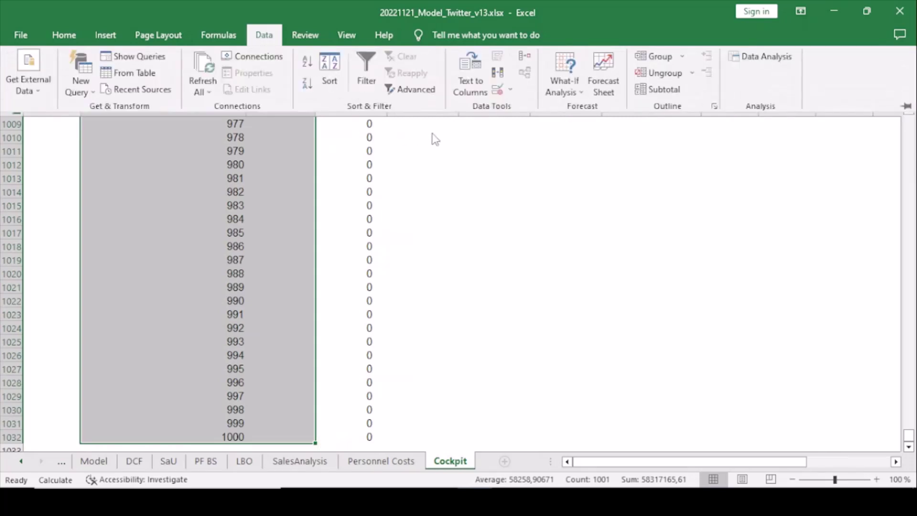
click(565, 84)
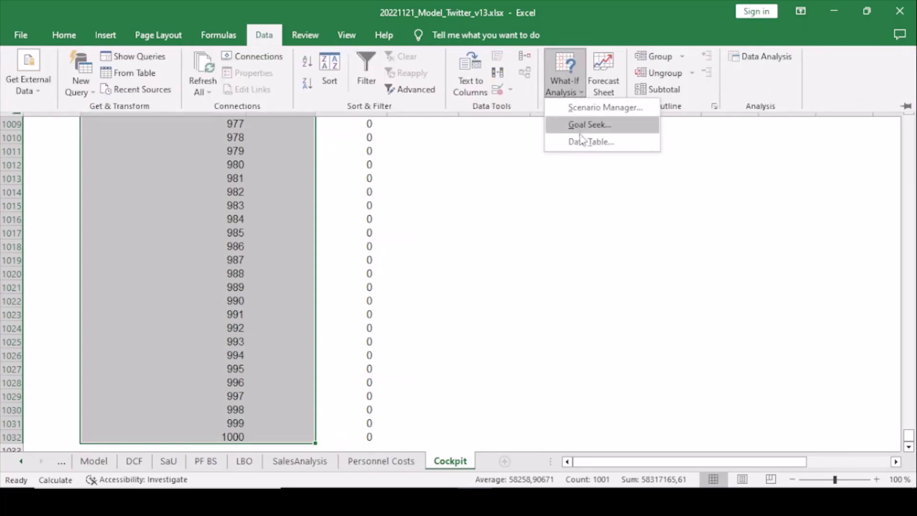
click(585, 197)
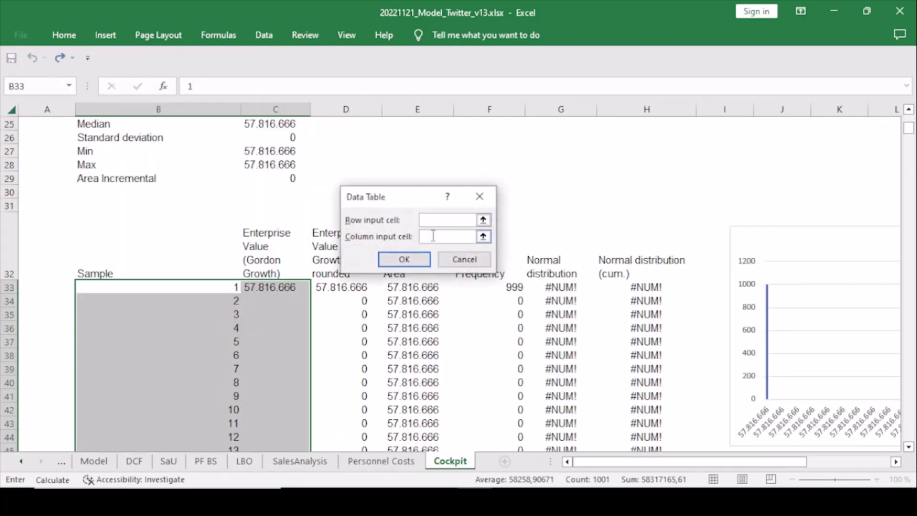
click(483, 237)
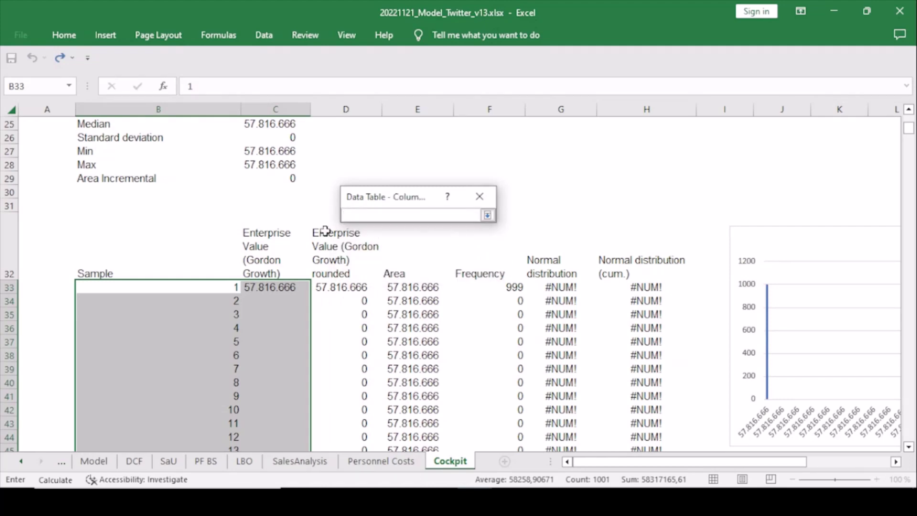
click(278, 204)
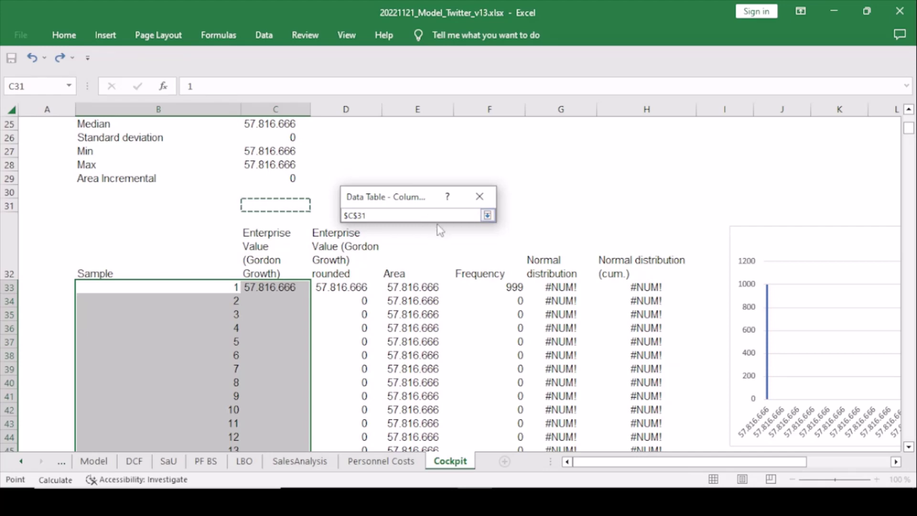
click(487, 216)
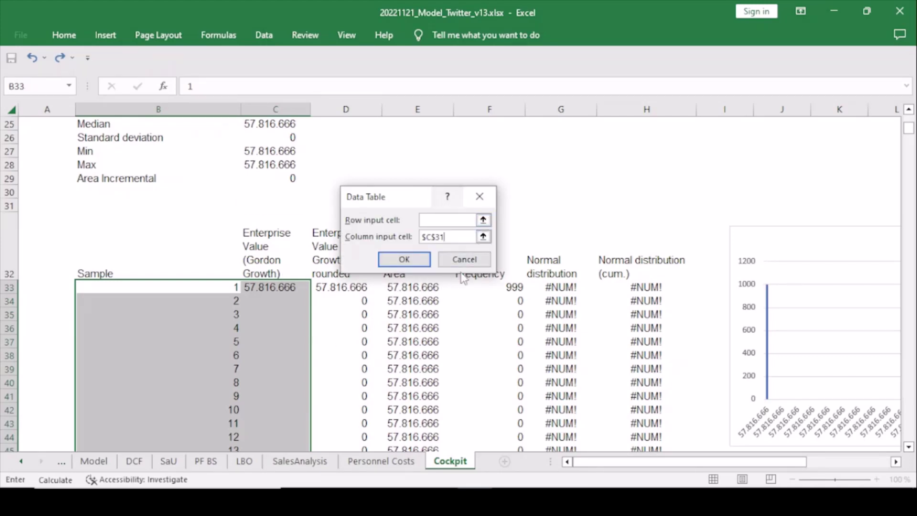
click(414, 264)
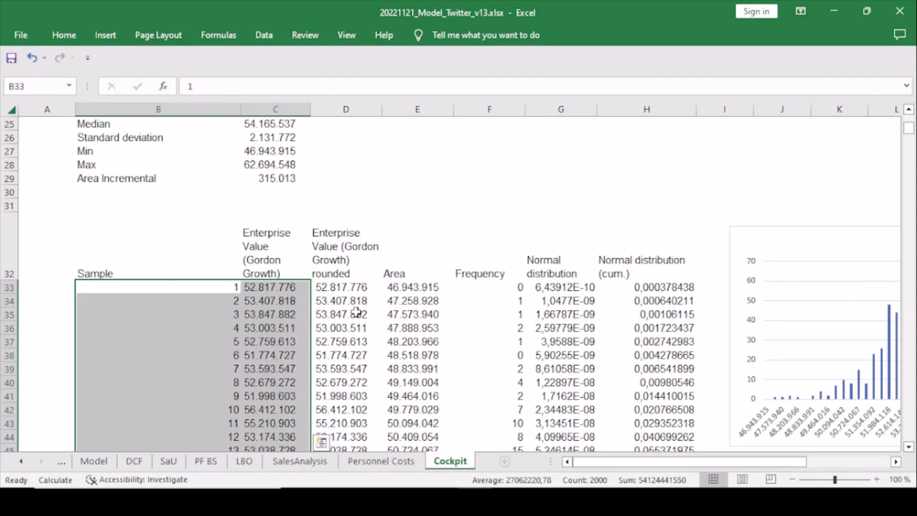
- Check the last simulated enterprise value in C1032 and switch the workbook's calculation mode to Manual
click(274, 328)
key(ctrl+Down)
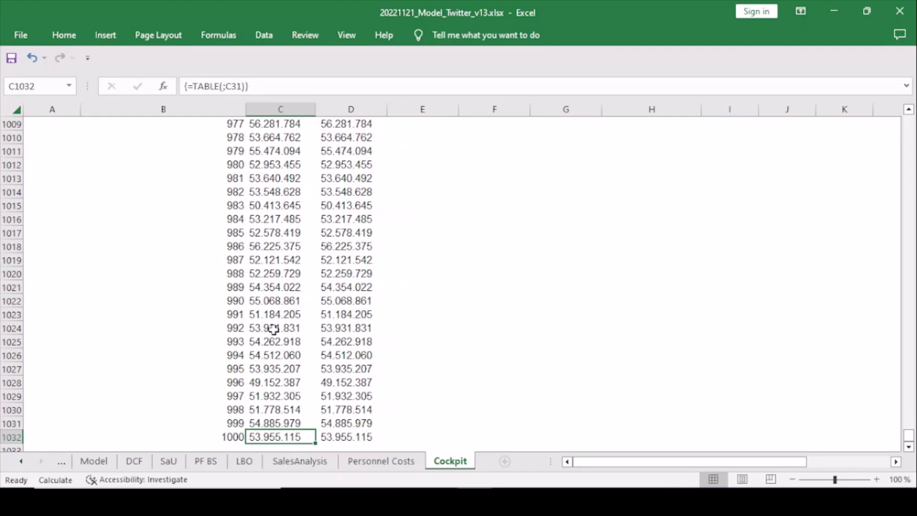
click(226, 42)
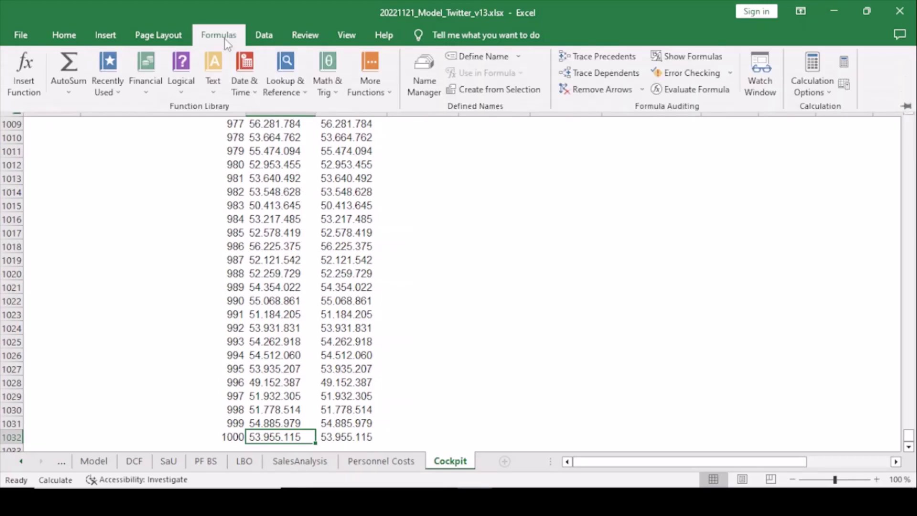
click(825, 91)
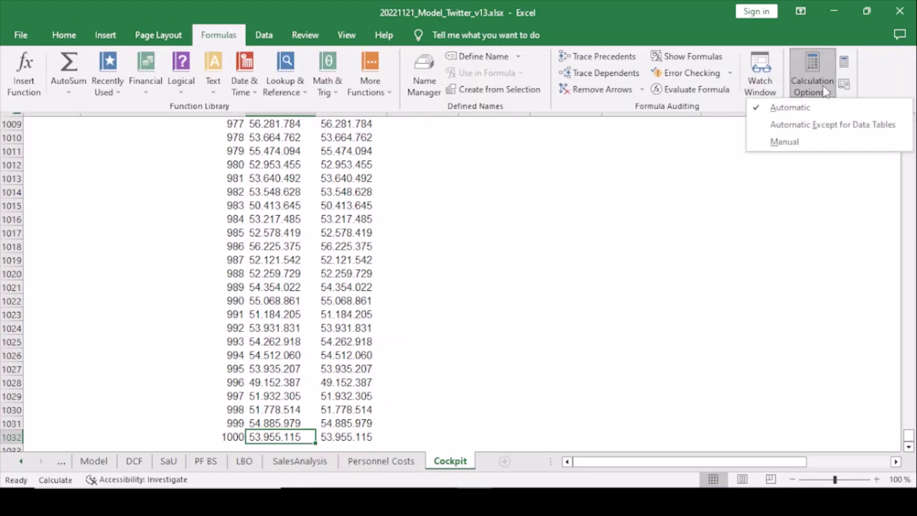
click(821, 143)
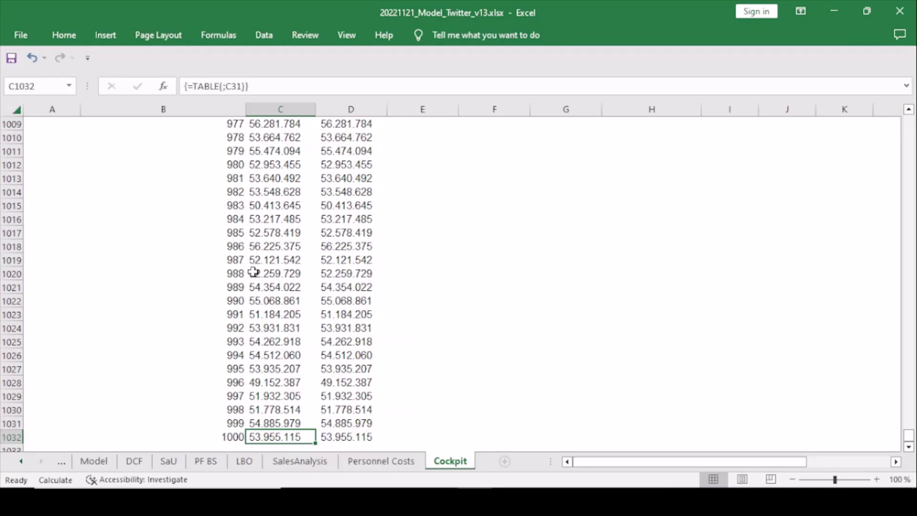
- Return to the start of the enterprise value column and inspect the TABLE formula in the samples down to C37
key(ctrl+Up)
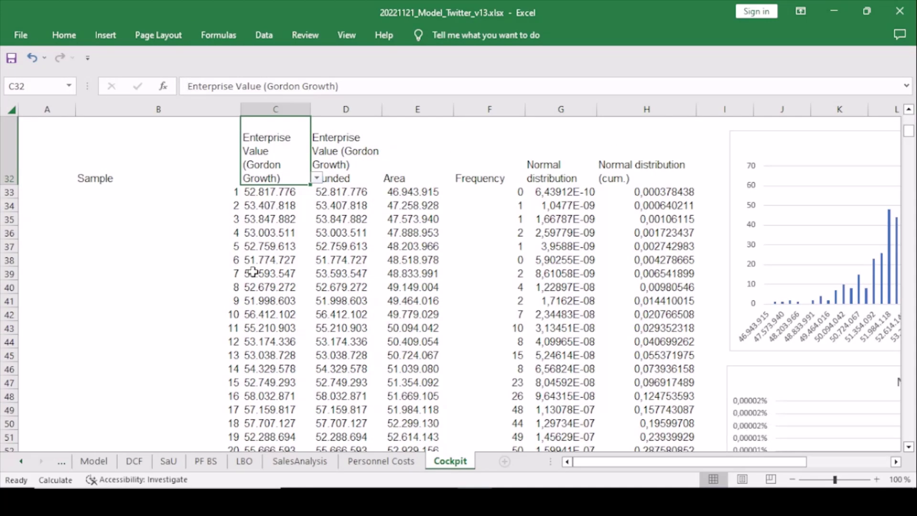
click(267, 207)
key(Down)
key(Down)
key(Down)
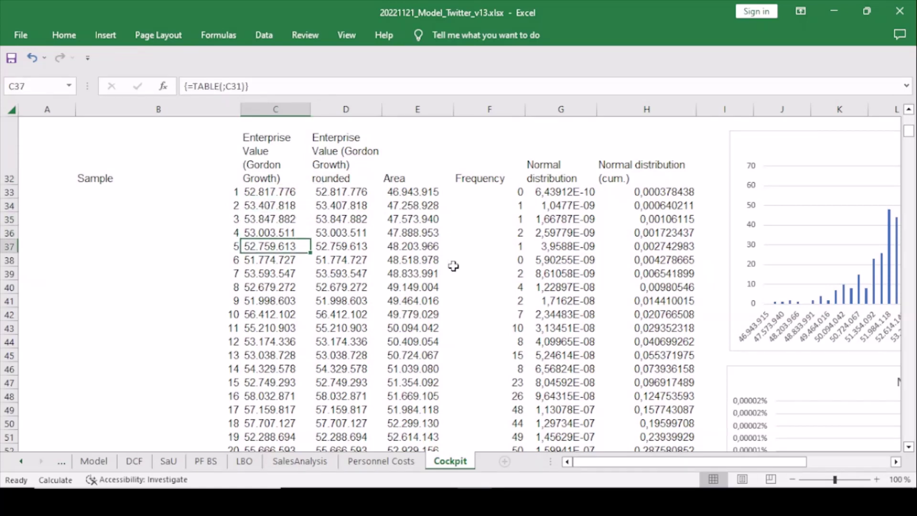
- Review the simulation's mean, median and standard deviation formulas in cells C24 to C26
scroll(454, 266, up, 4)
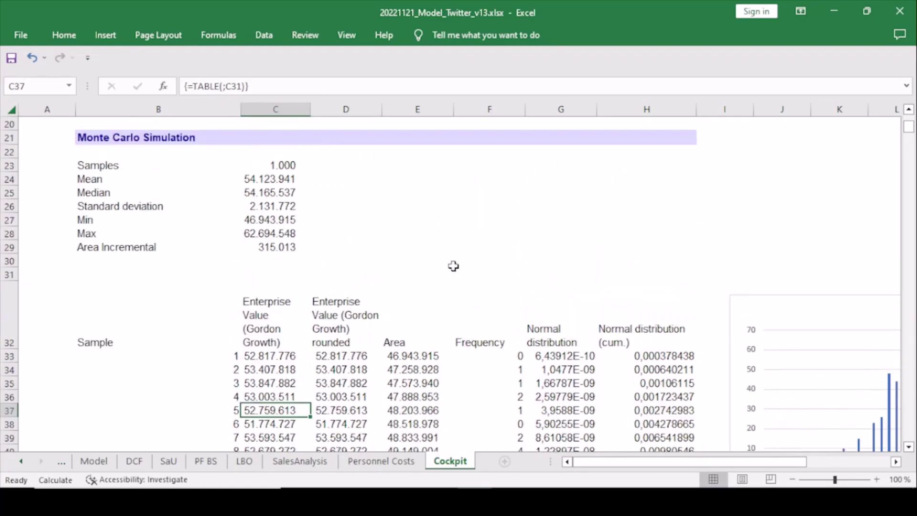
click(275, 179)
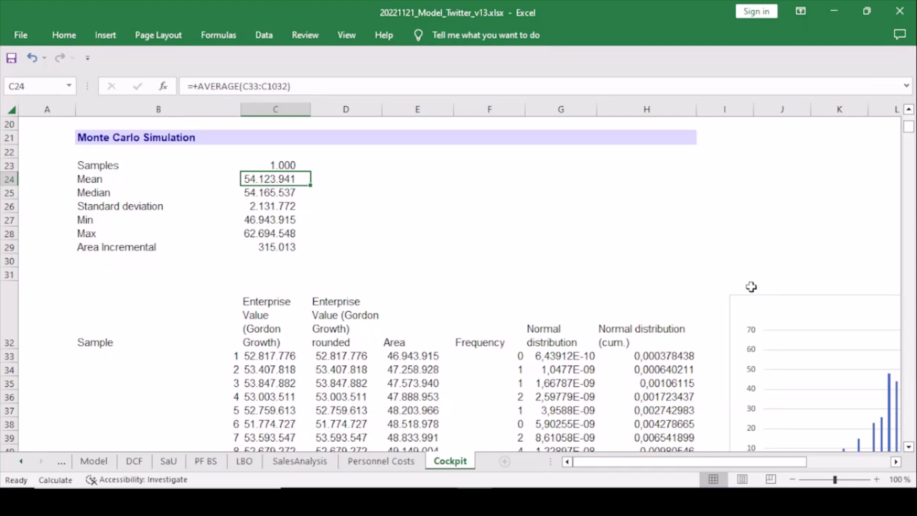
key(Down)
key(Down)
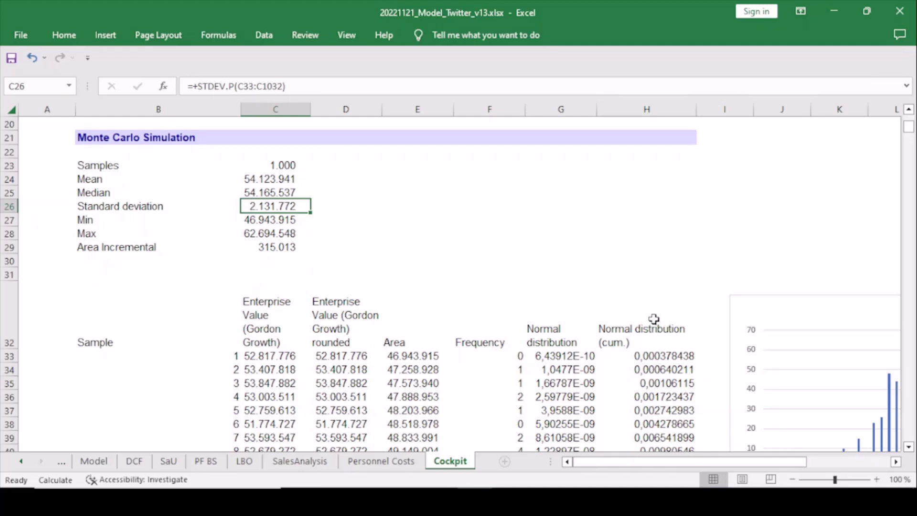
- Examine the Frequency chart and the Area and Frequency ranges that its data series references
scroll(654, 320, down, 5)
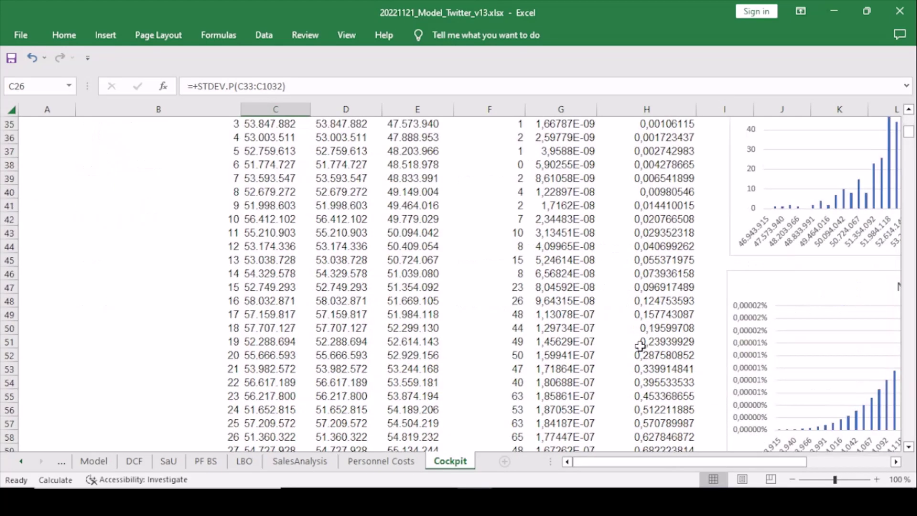
scroll(640, 345, up, 2)
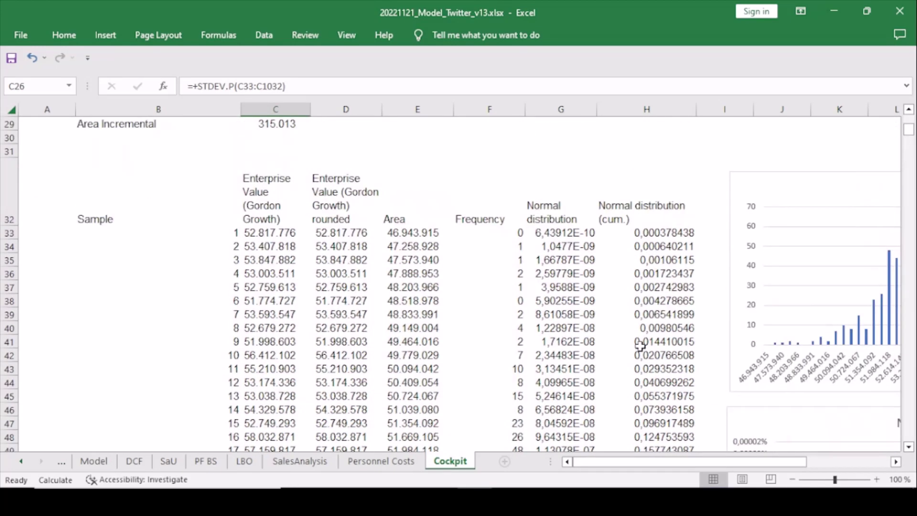
click(896, 462)
click(896, 462)
click(896, 462)
click(896, 462)
click(896, 463)
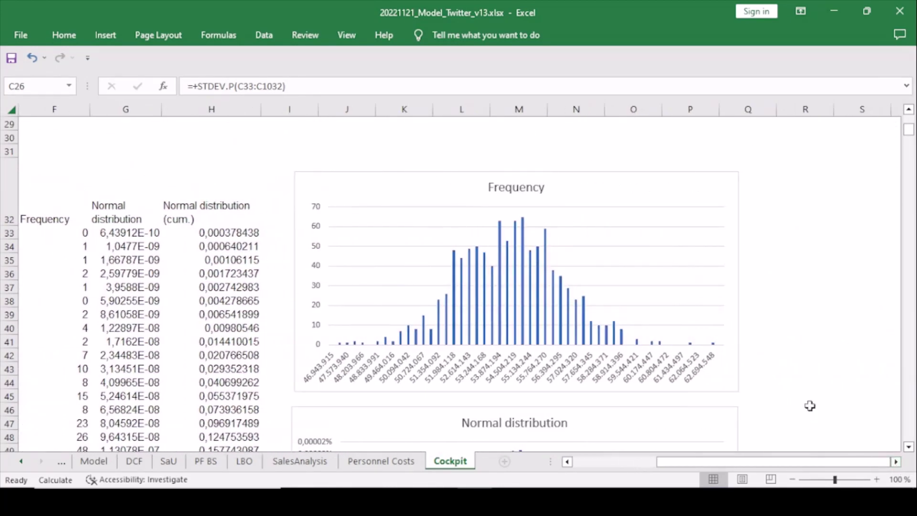
click(549, 313)
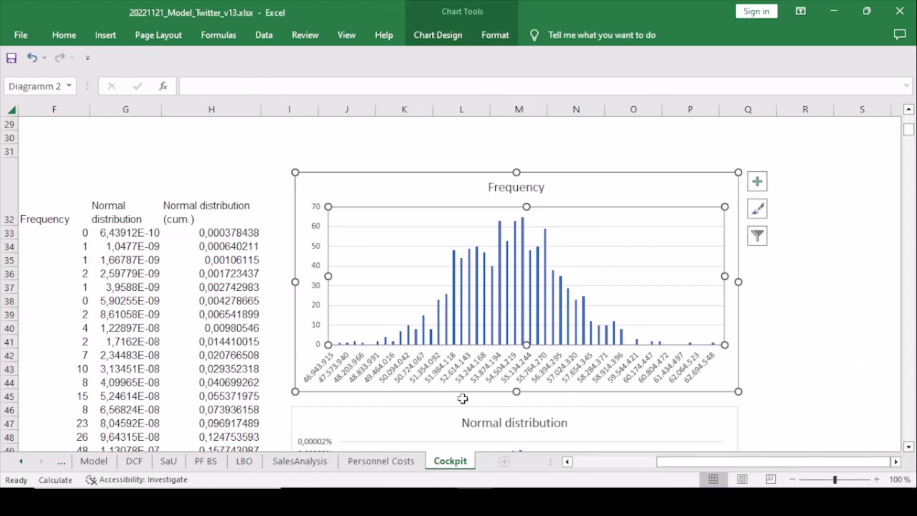
click(567, 462)
click(567, 462)
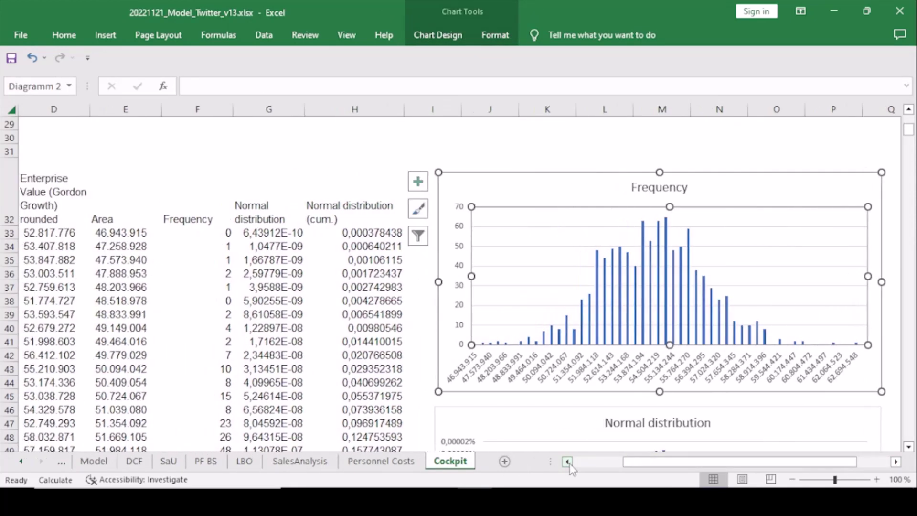
click(580, 323)
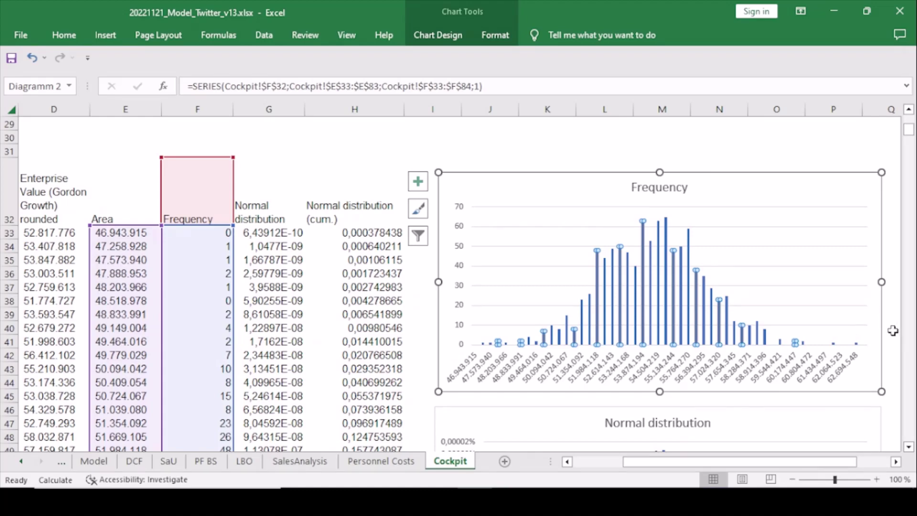
click(893, 331)
- Examine the Normal distribution chart and the source ranges of its data series
scroll(893, 333, down, 4)
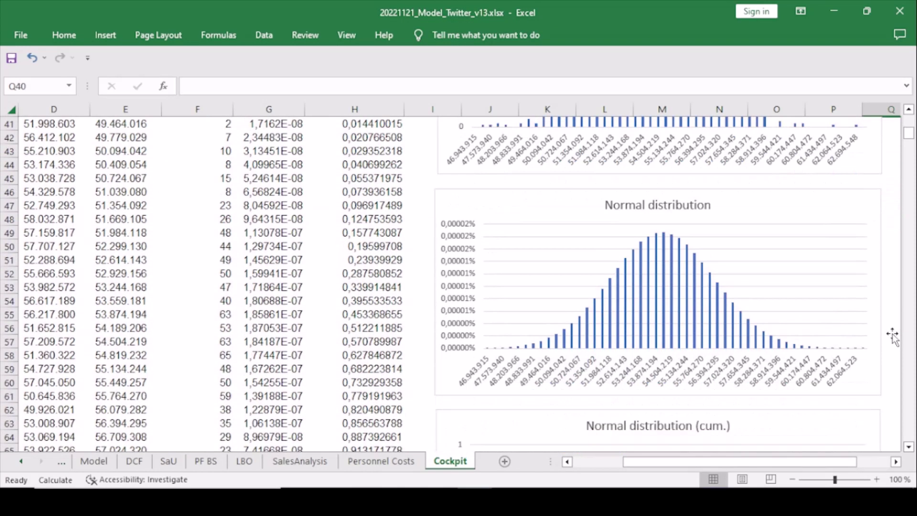
scroll(893, 334, up, 1)
click(666, 321)
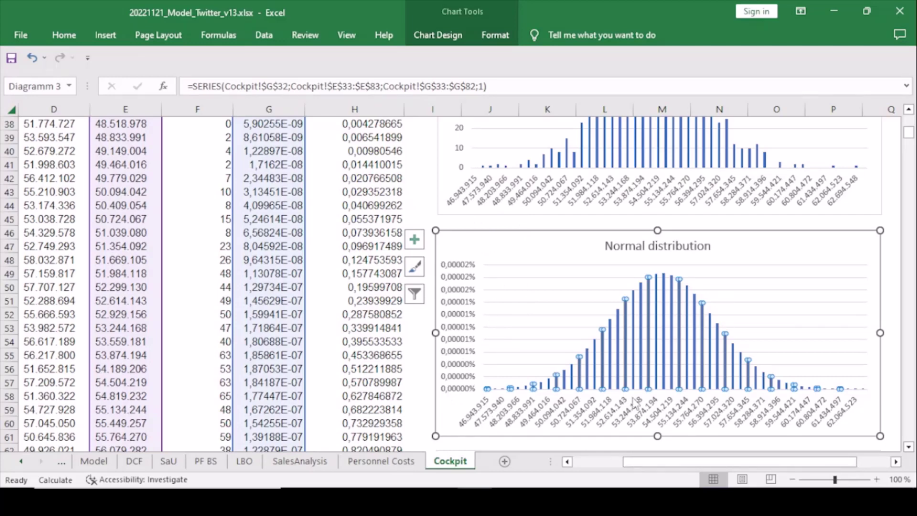
click(874, 367)
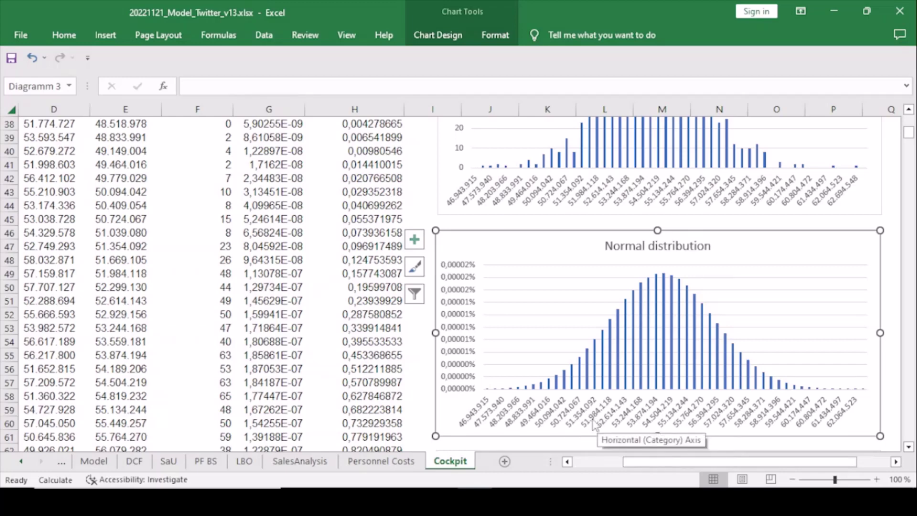
- Check the cumulative NORM.DIST formula in H49 and the scenario reference in H2, ending at the Cockpit's KPI overview
click(335, 276)
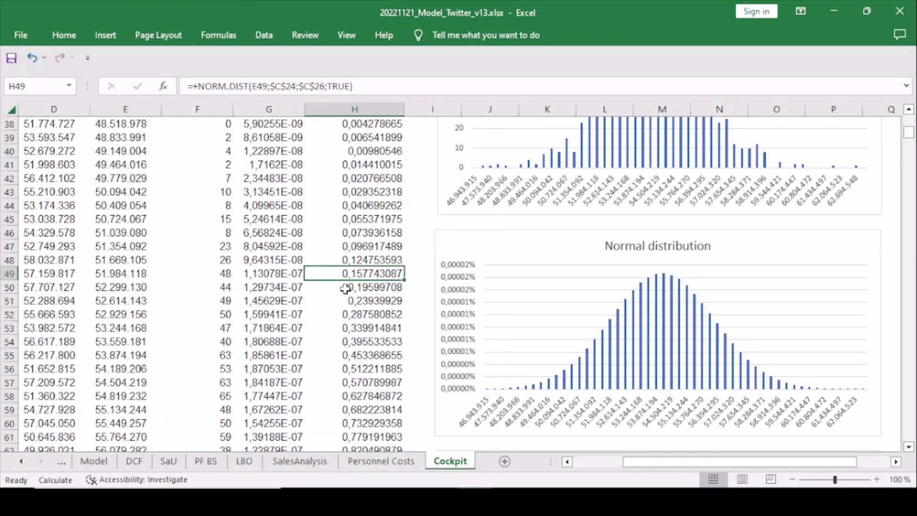
scroll(345, 289, up, 12)
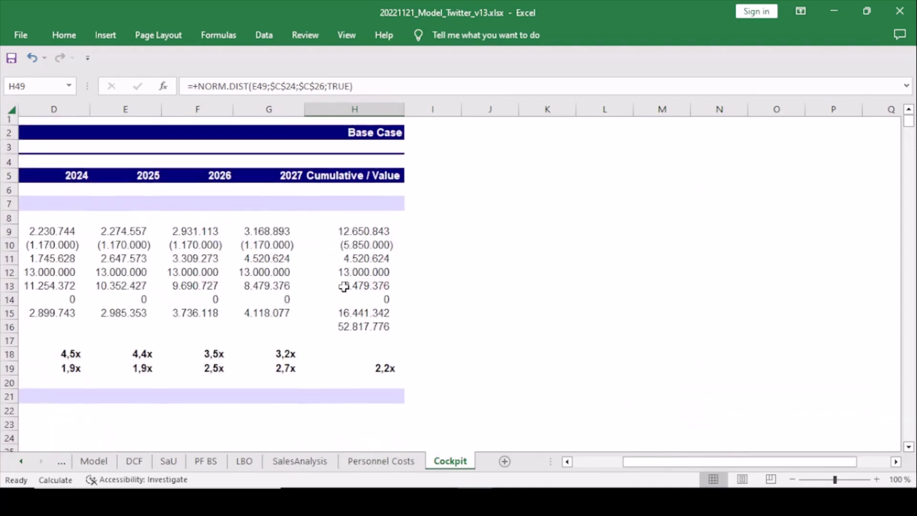
click(376, 136)
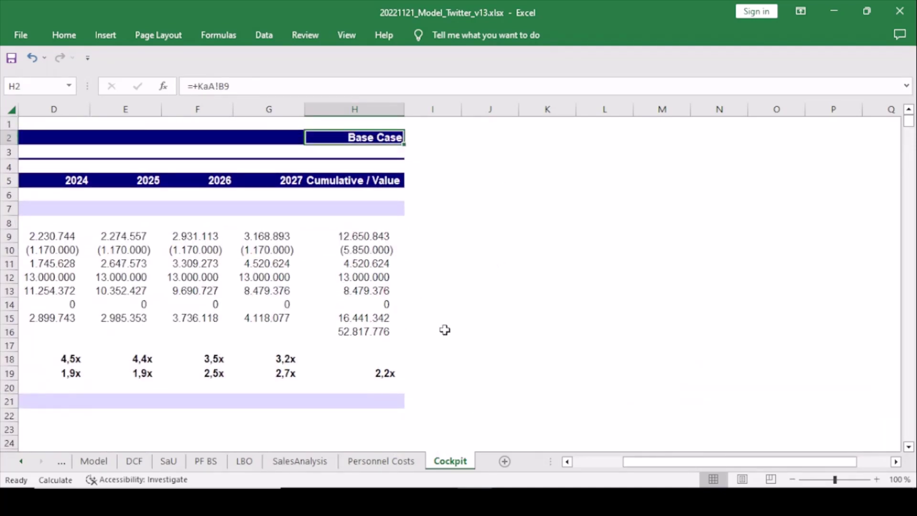
scroll(432, 325, left, 3)
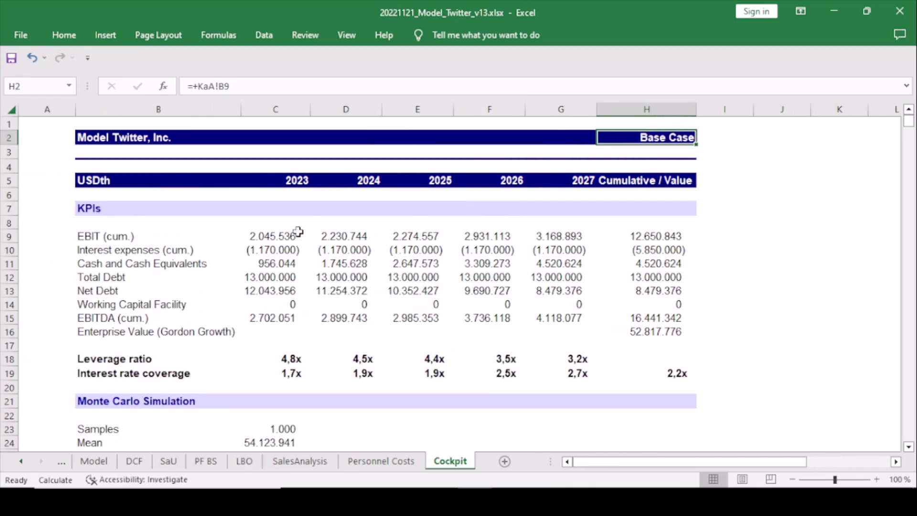